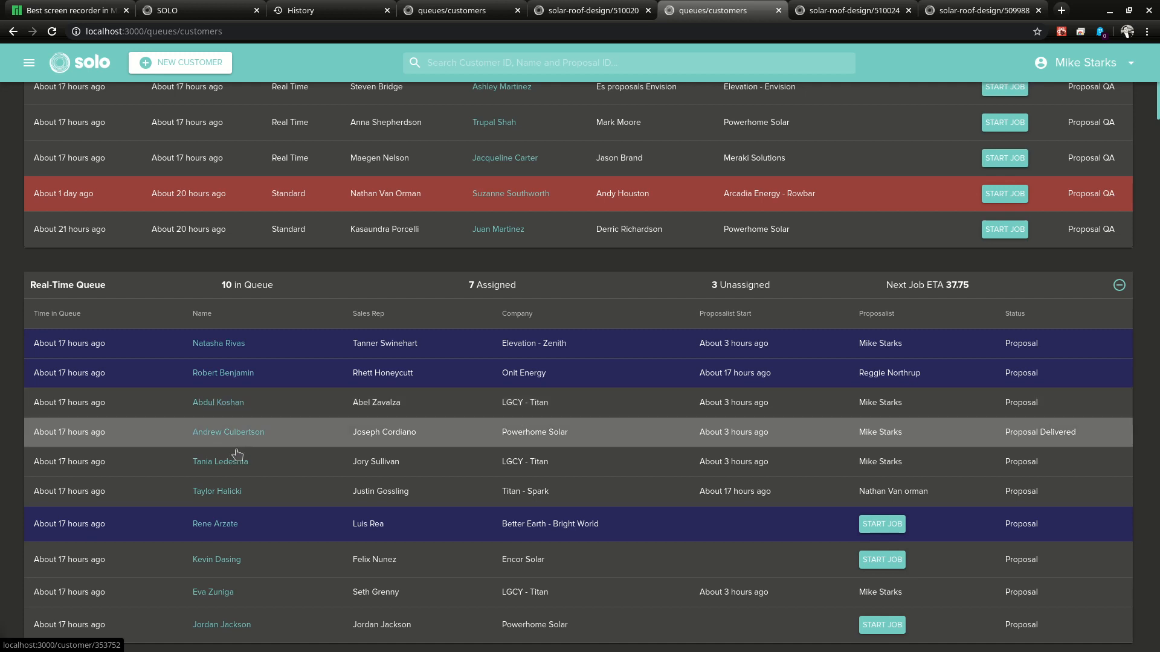
Step: Open the customer's record from the Real-Time Queue and display their Proposals list
left_click(223, 402)
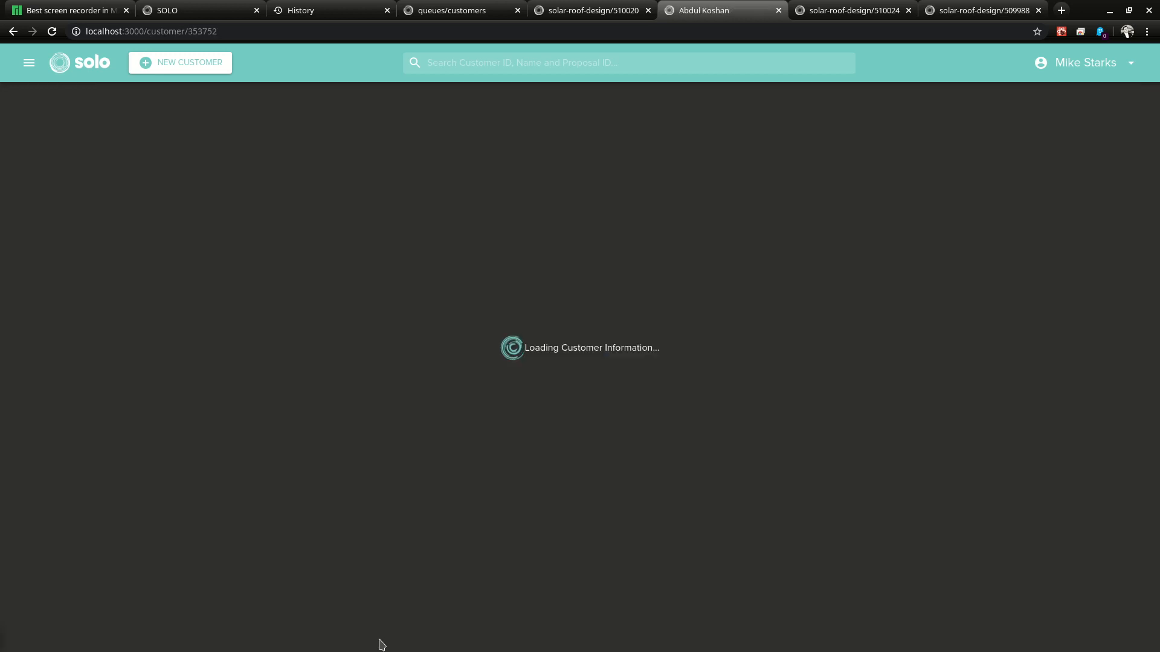
scroll(361, 452, "down", 5)
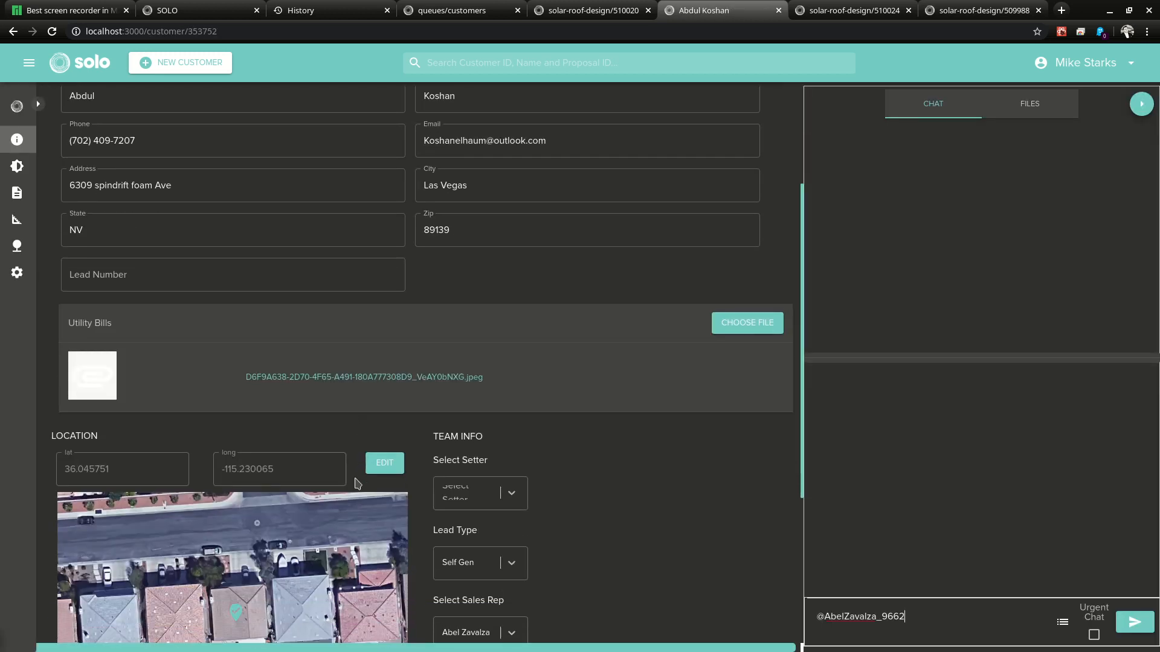
scroll(323, 482, "up", 5)
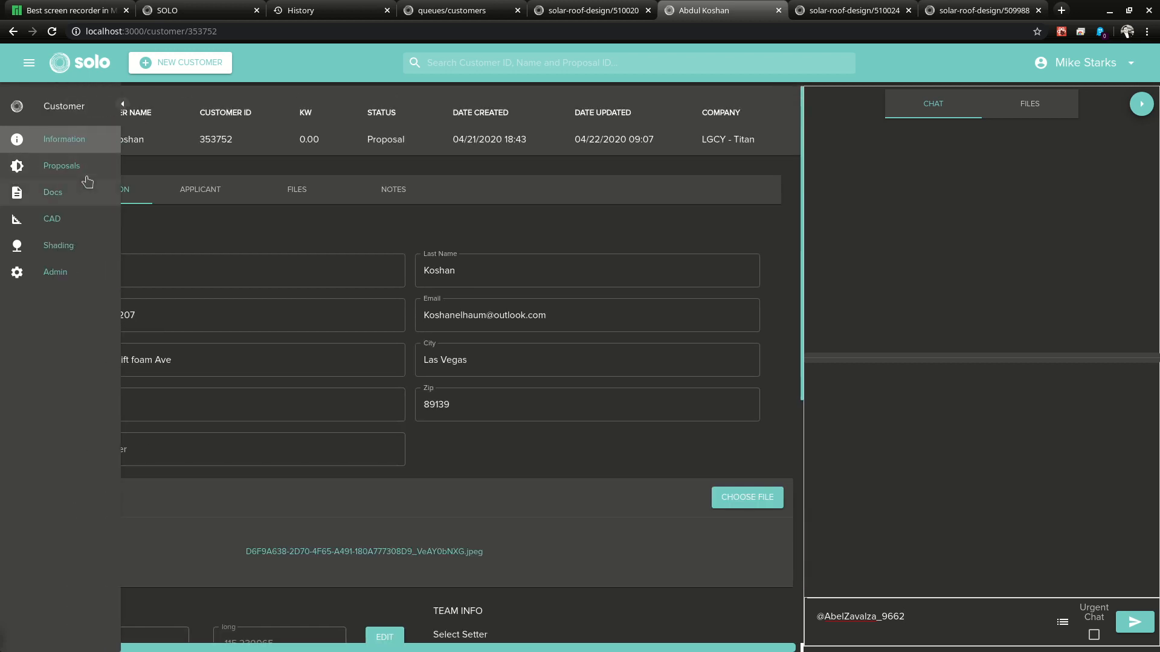
left_click(67, 172)
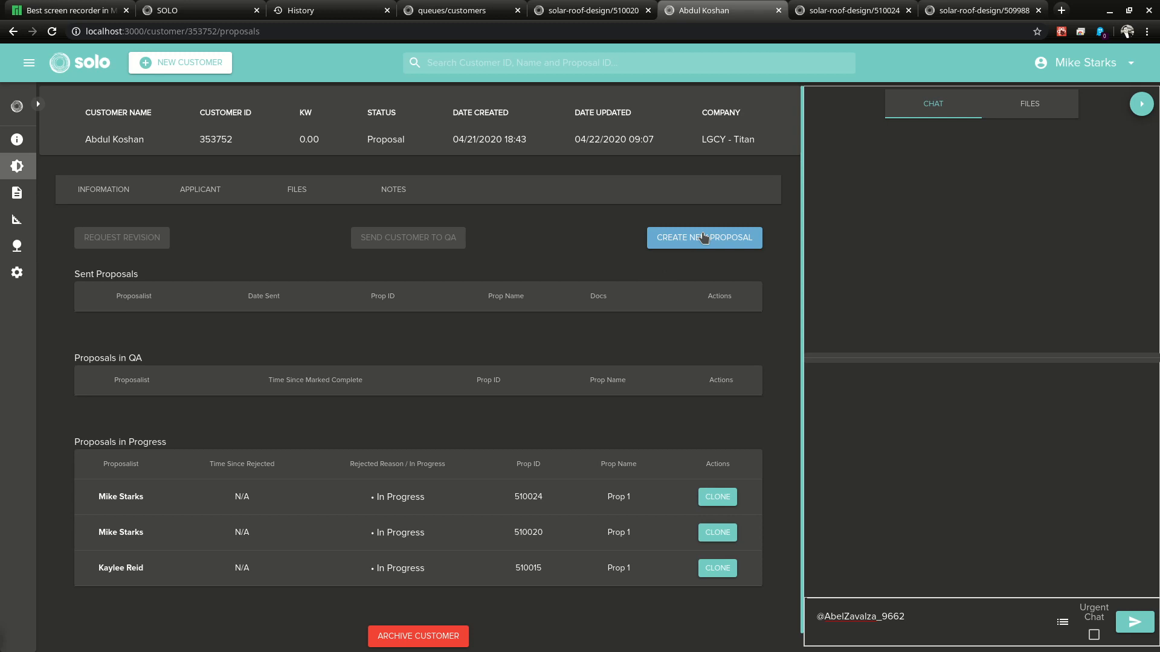
Step: Create proposal Prop 1 for the customer and close the Best Practices notes
left_click(703, 237)
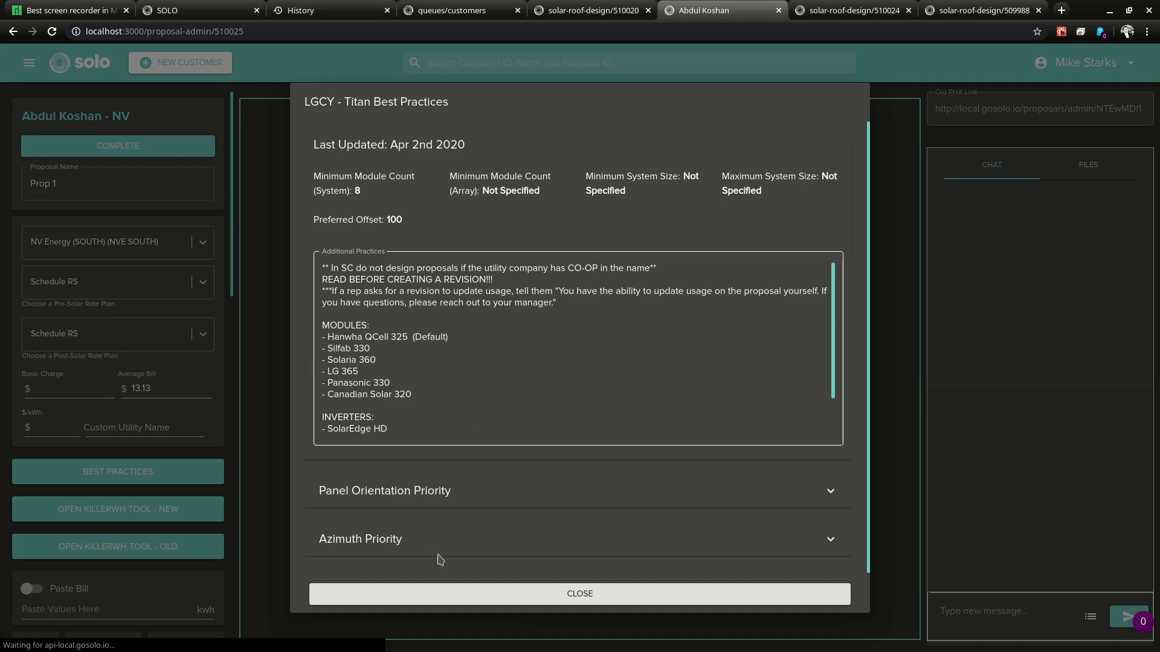
left_click(478, 595)
scroll(158, 410, "down", 10)
scroll(155, 416, "down", 3)
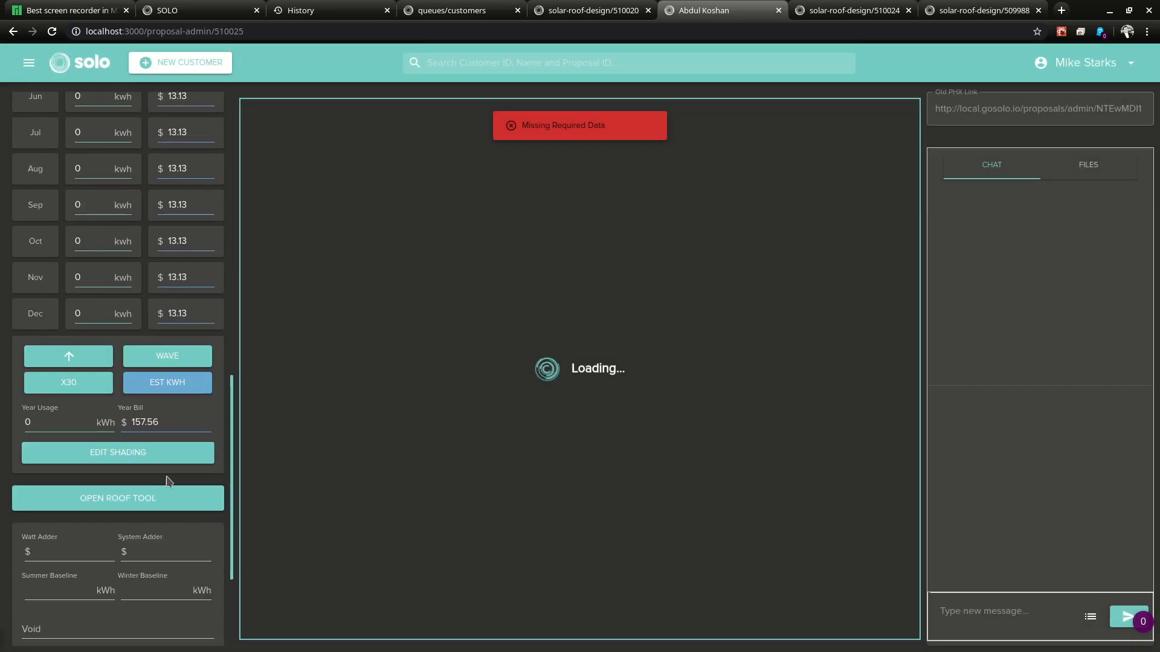
Step: Open the roof tool for Prop 1 with Canadian Solar 305w modules selected
left_click(164, 503)
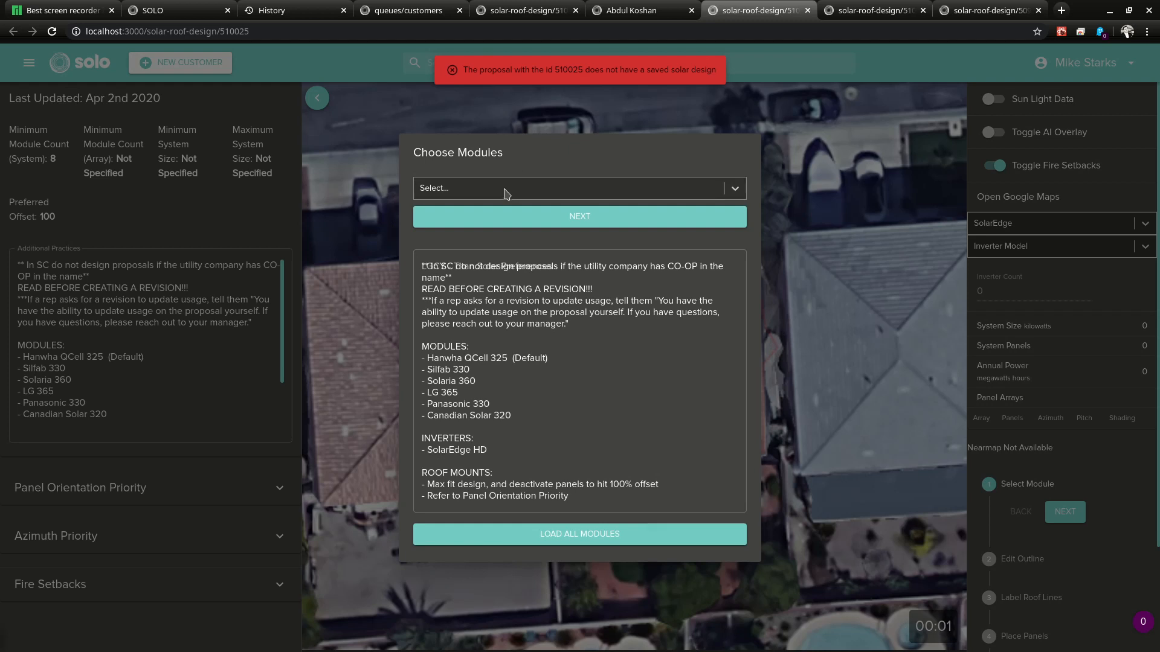
left_click(505, 190)
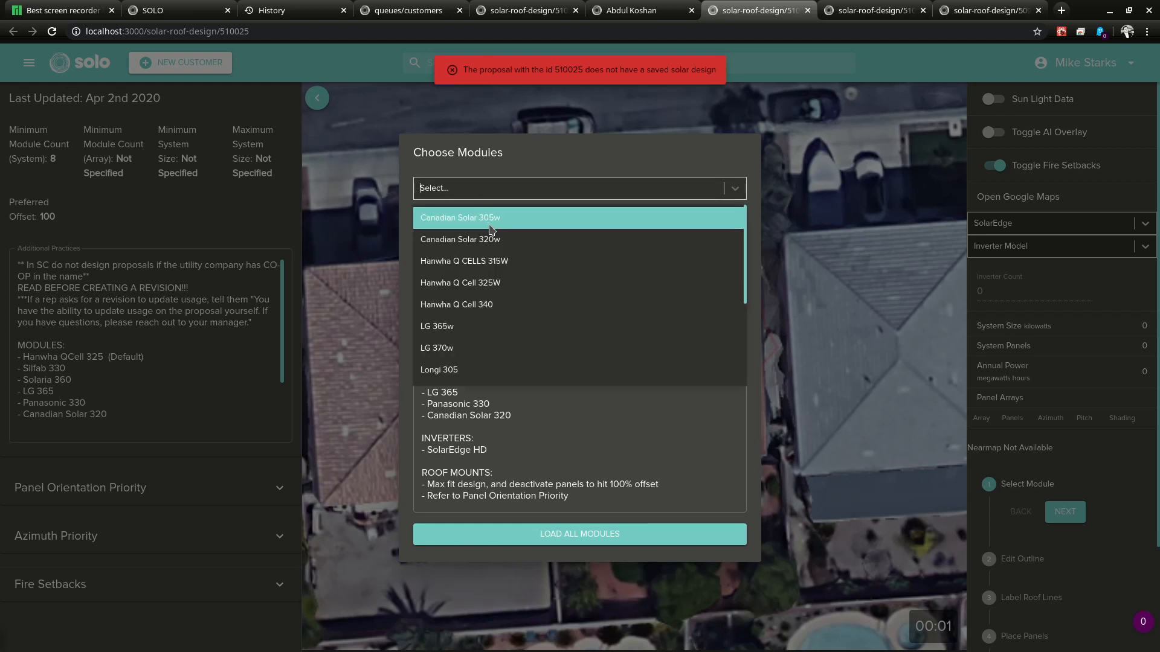
left_click(490, 222)
left_click(538, 211)
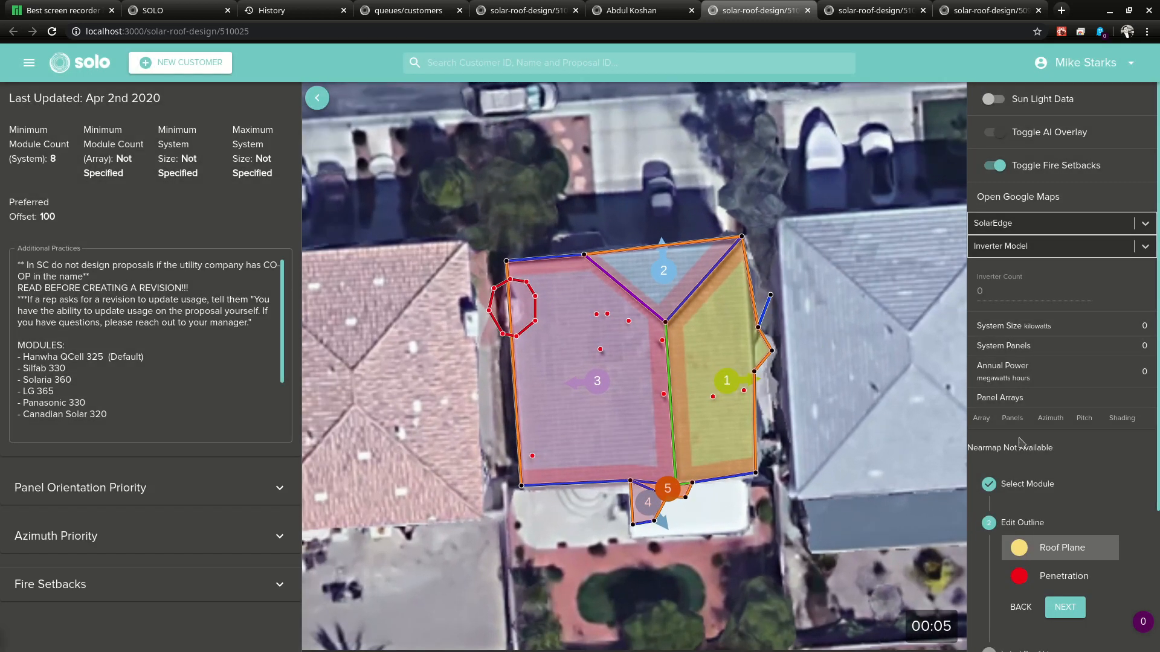
Step: Drag roof plane 1's top-right vertex leftward to collapse the right-hand plane
scroll(990, 443, "down", 3)
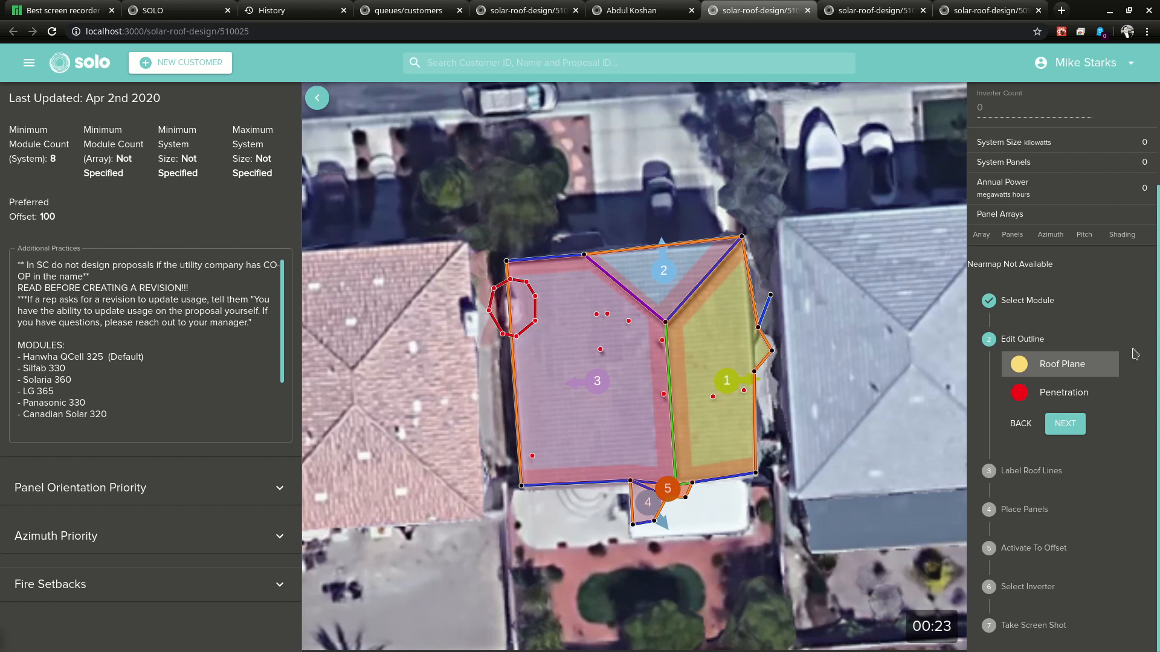
scroll(1109, 374, "up", 3)
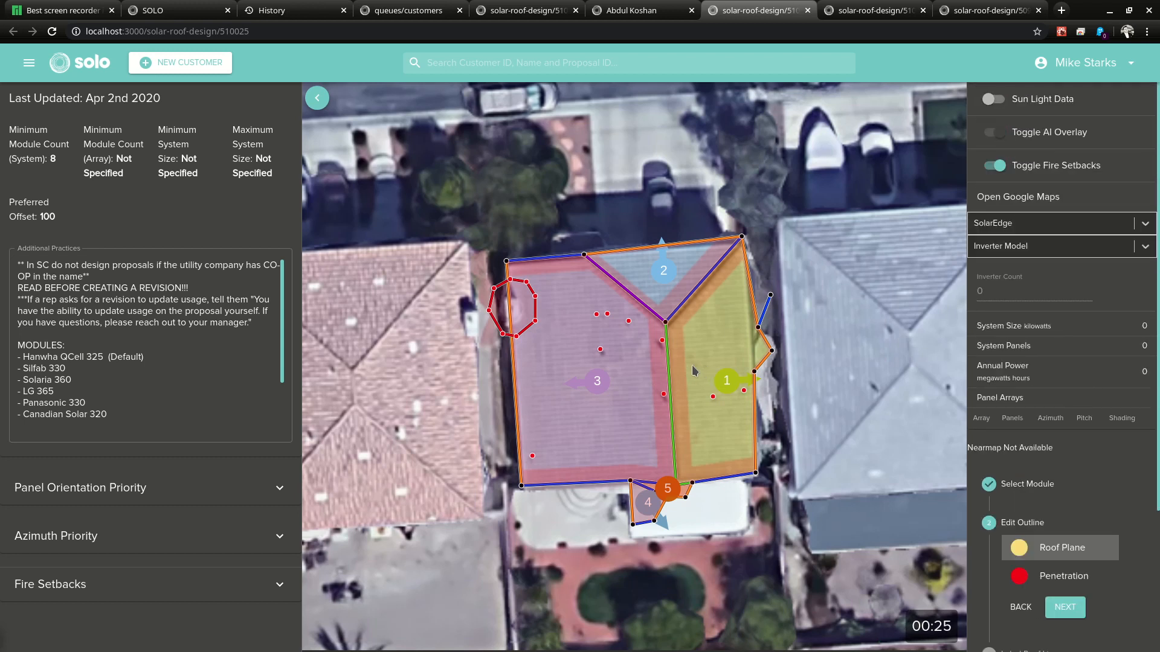
scroll(691, 366, "up", 2)
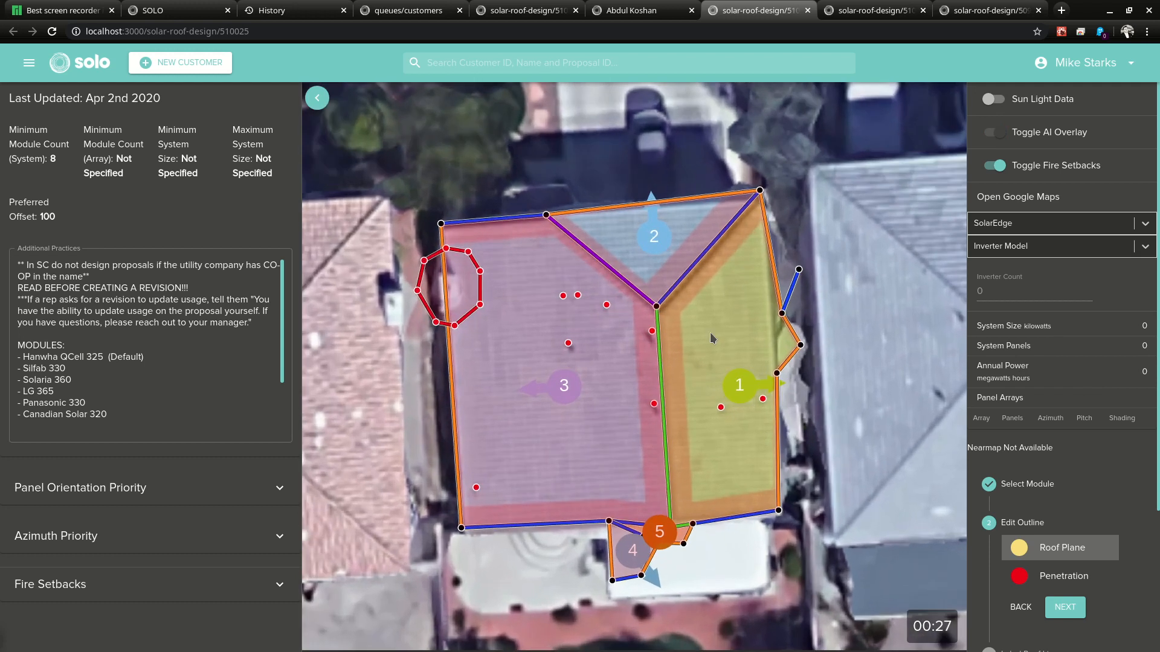
scroll(725, 346, "down", 1)
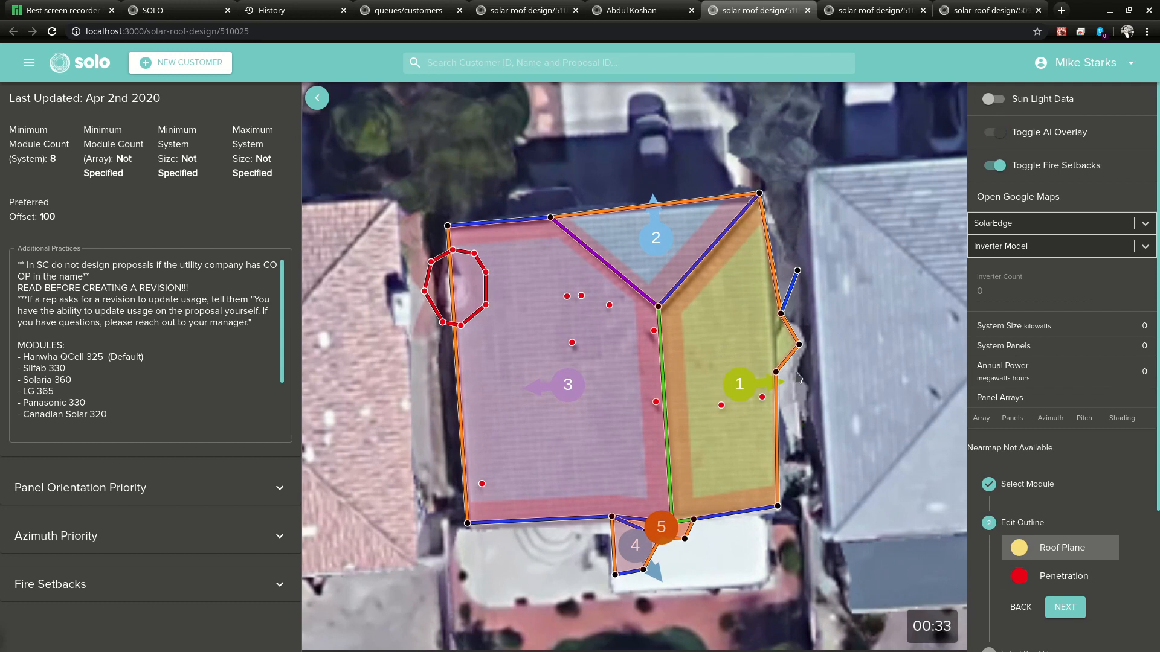
mouse_move(760, 194)
left_mouse_down()
mouse_move(652, 211)
mouse_move(764, 201)
left_mouse_up()
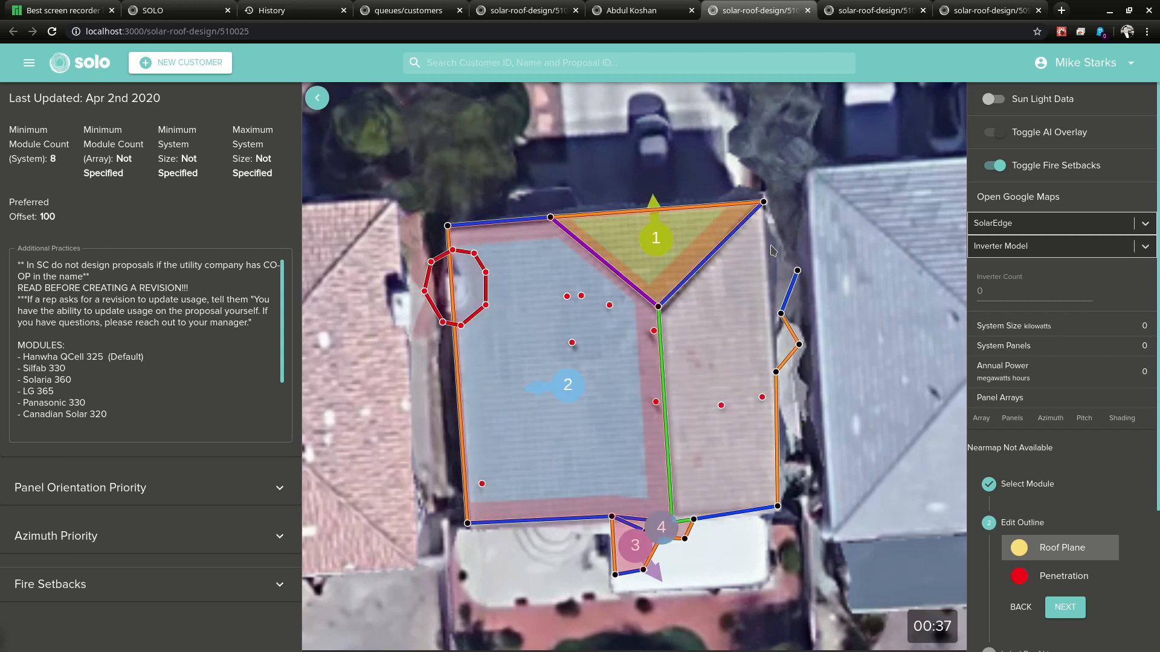
Step: Redraw the right roof section as one plane and delete the old outline's stray vertices
left_click(764, 203)
left_click(797, 271)
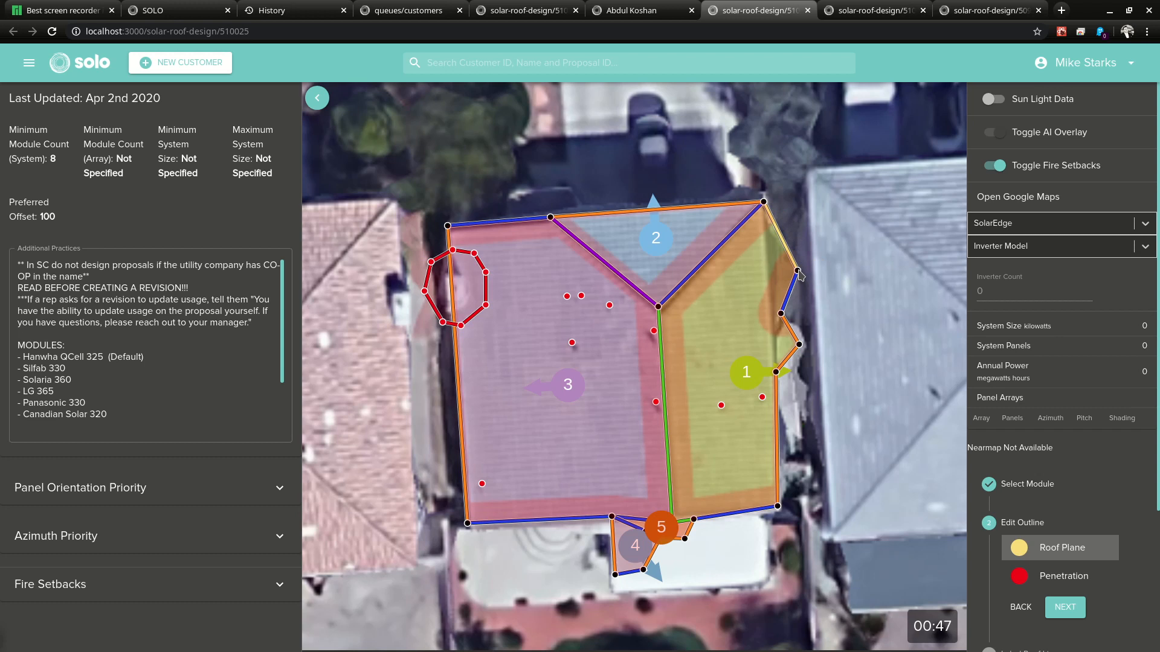
right_click(797, 271)
right_click(781, 314)
right_click(801, 345)
right_click(777, 372)
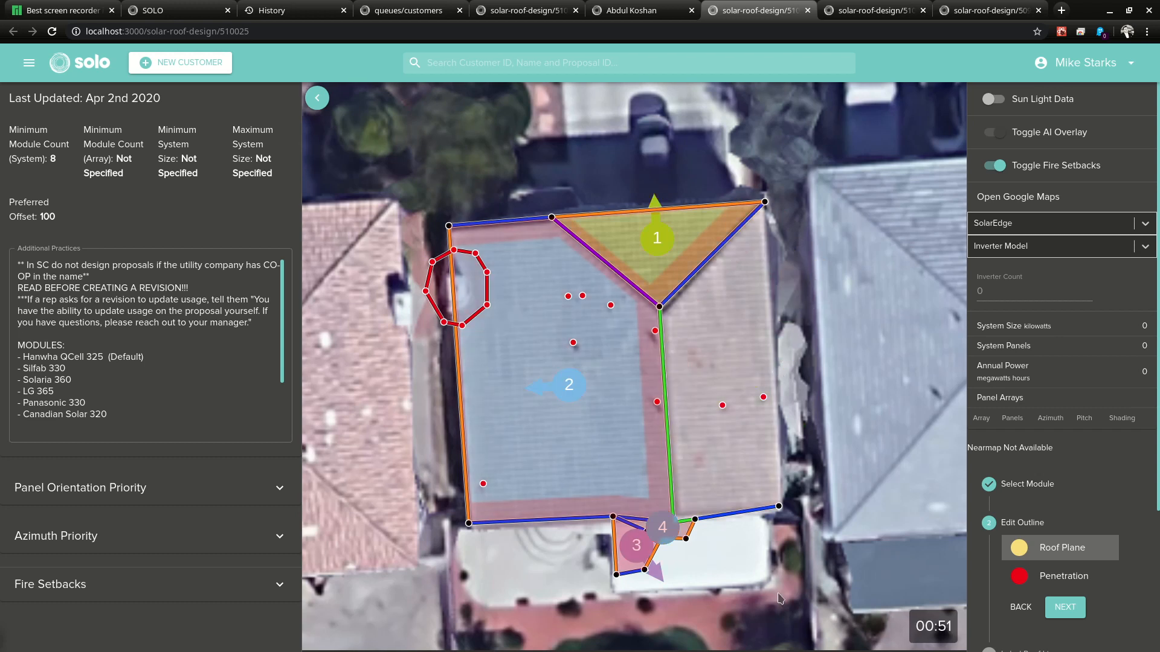
left_click_drag(778, 508, 781, 513)
left_click(782, 514)
left_click(765, 202)
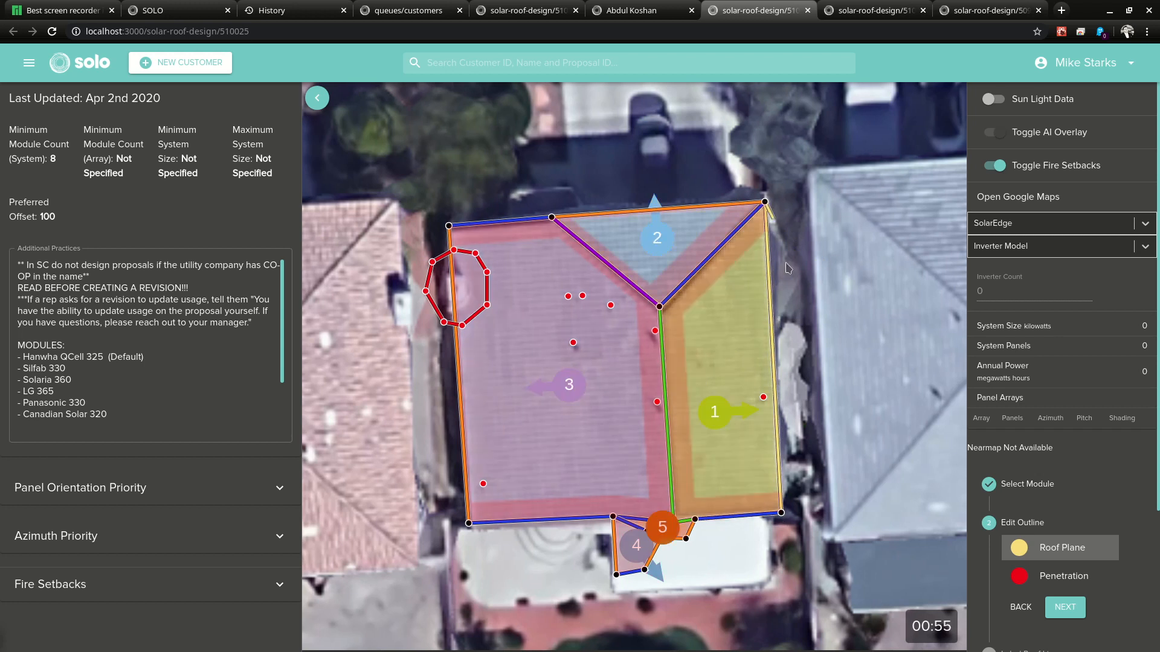
right_click(823, 403)
Step: Move plane labels 4 and 5 aside and delete the small planes below the roof
left_click_drag(669, 532, 737, 569)
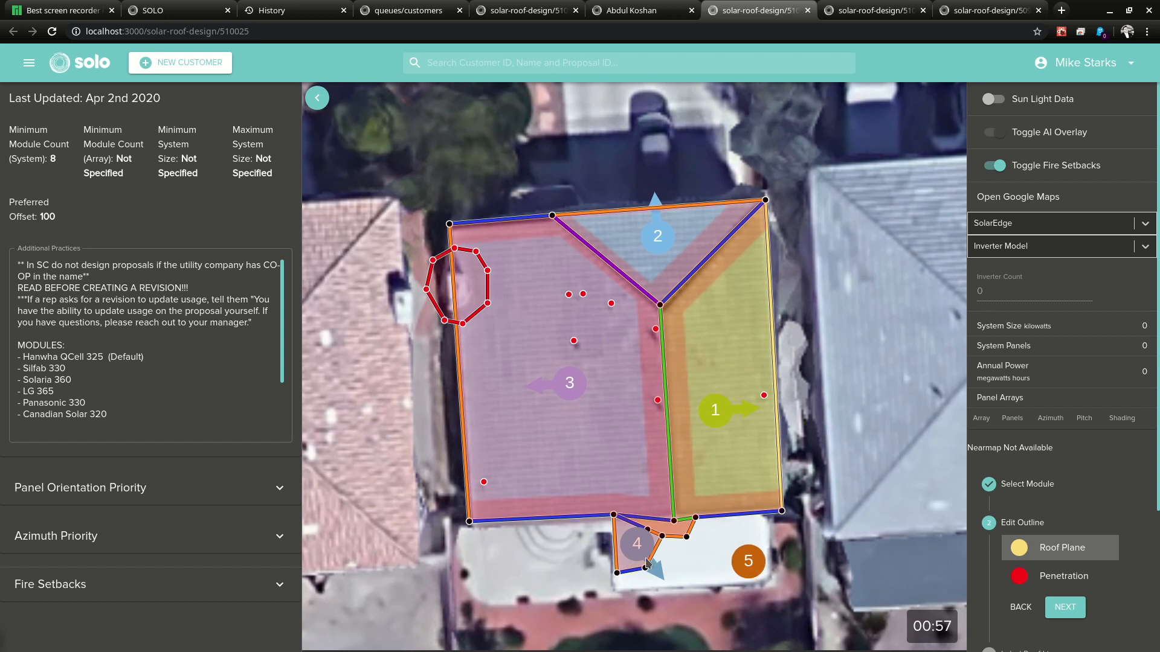
left_click_drag(647, 565, 736, 597)
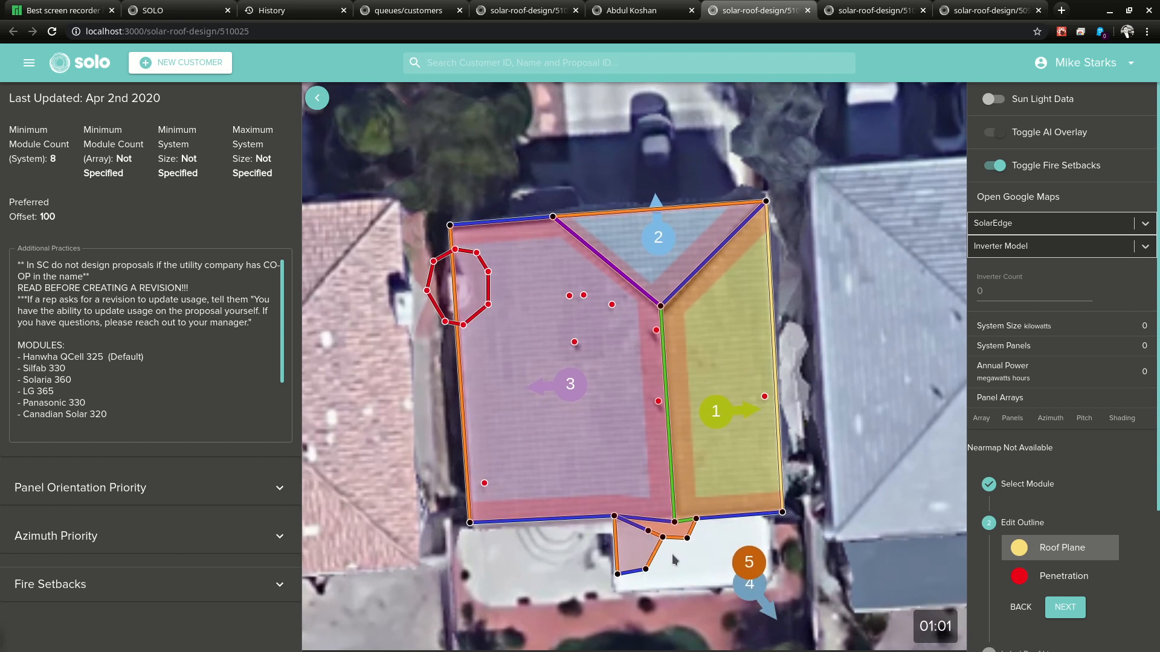
left_click_drag(674, 523, 674, 518)
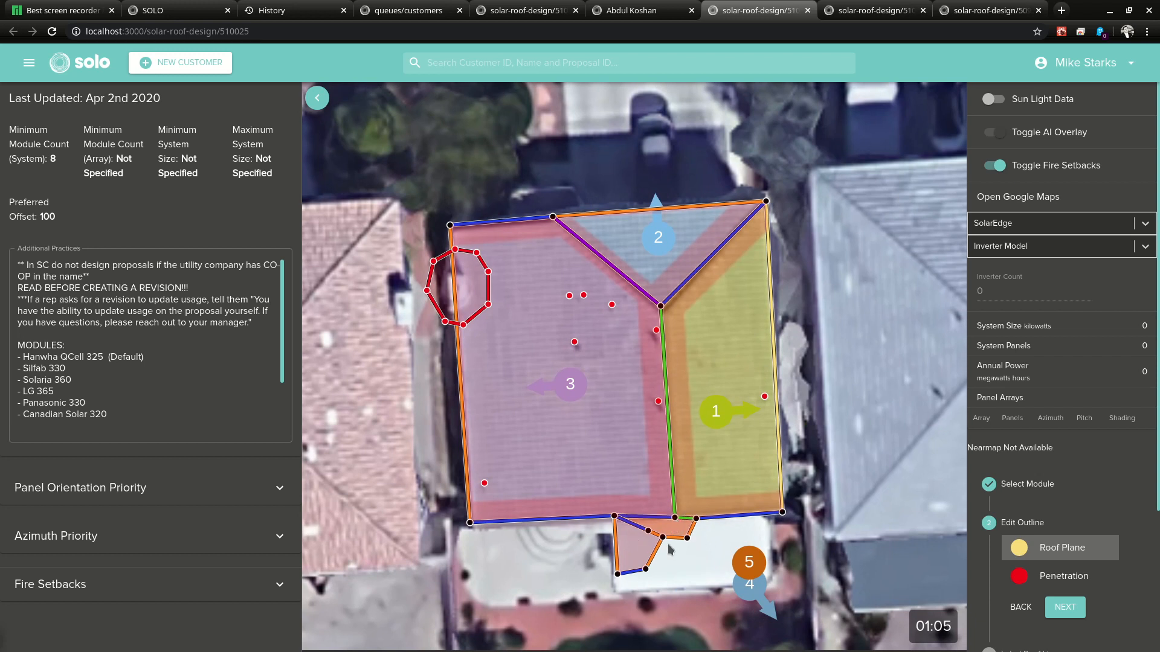
right_click(688, 538)
right_click(663, 537)
right_click(648, 531)
right_click(646, 569)
right_click(618, 574)
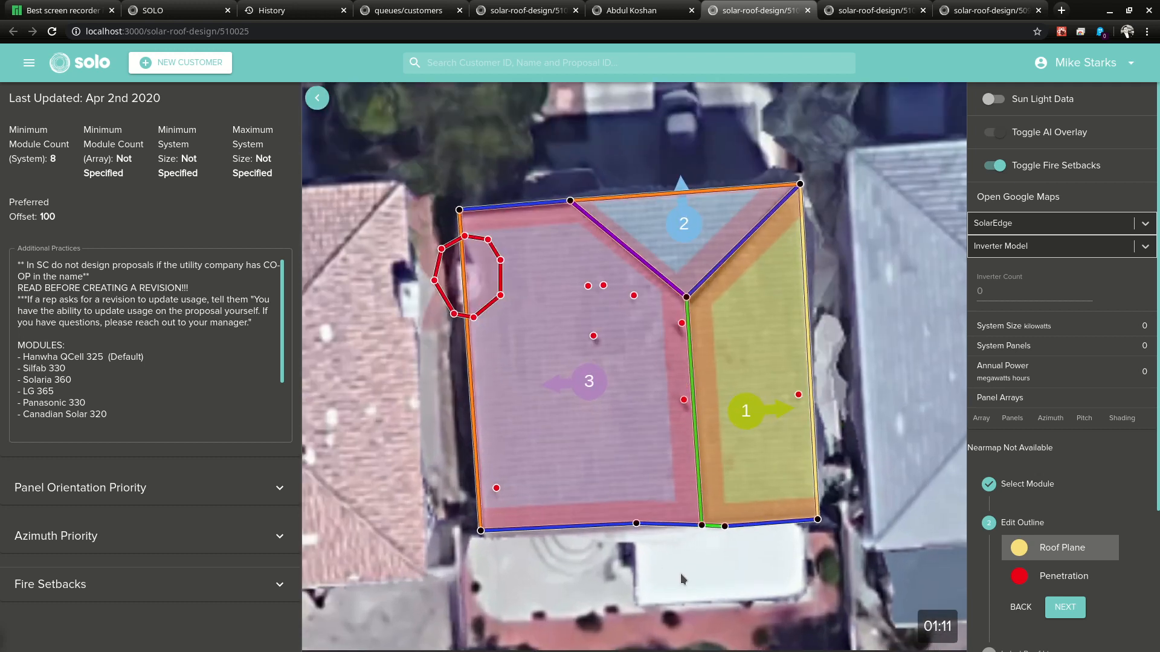
scroll(680, 574, "up", 1)
Step: Pull the penetration outline's right-side vertices in to fit the obstruction on plane 3
left_click(1063, 576)
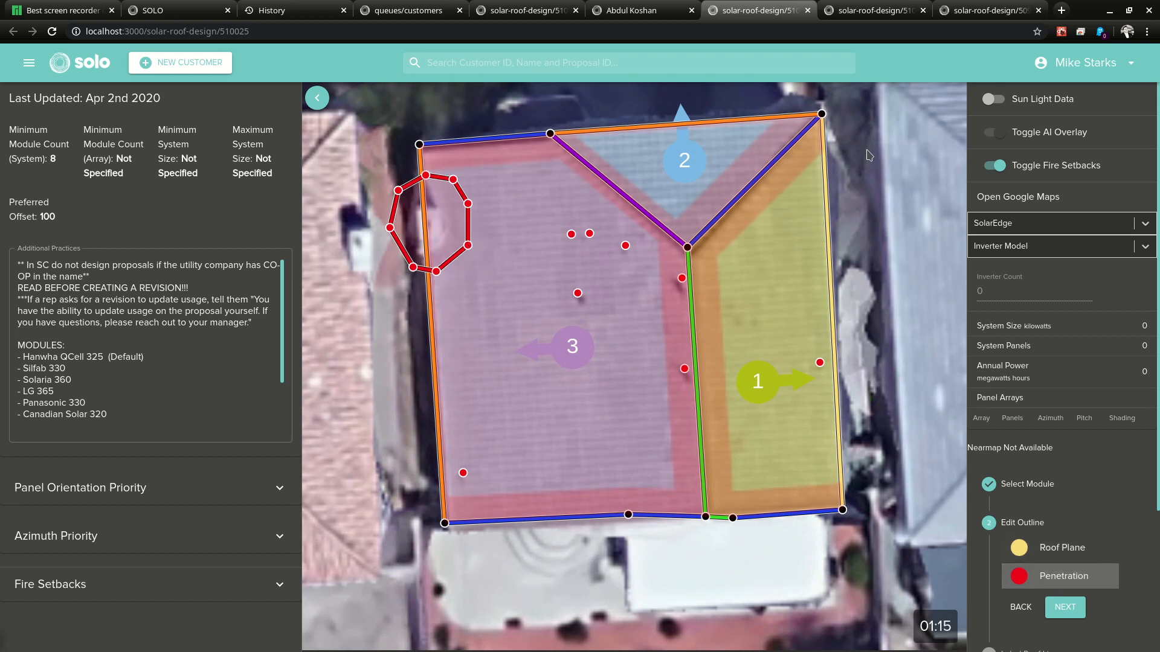
left_click(821, 114)
left_click(1067, 582)
left_click_drag(468, 246, 447, 248)
left_click_drag(468, 203, 435, 265)
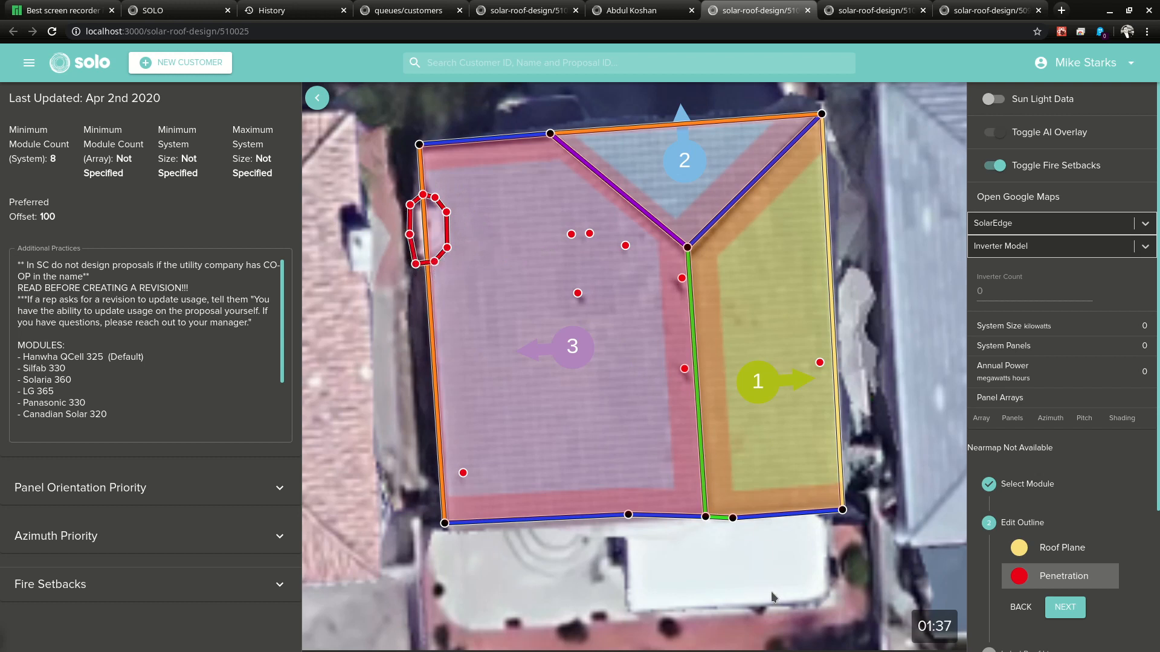
scroll(773, 596, "down", 2)
scroll(771, 588, "up", 4)
scroll(776, 580, "down", 4)
scroll(774, 583, "up", 3)
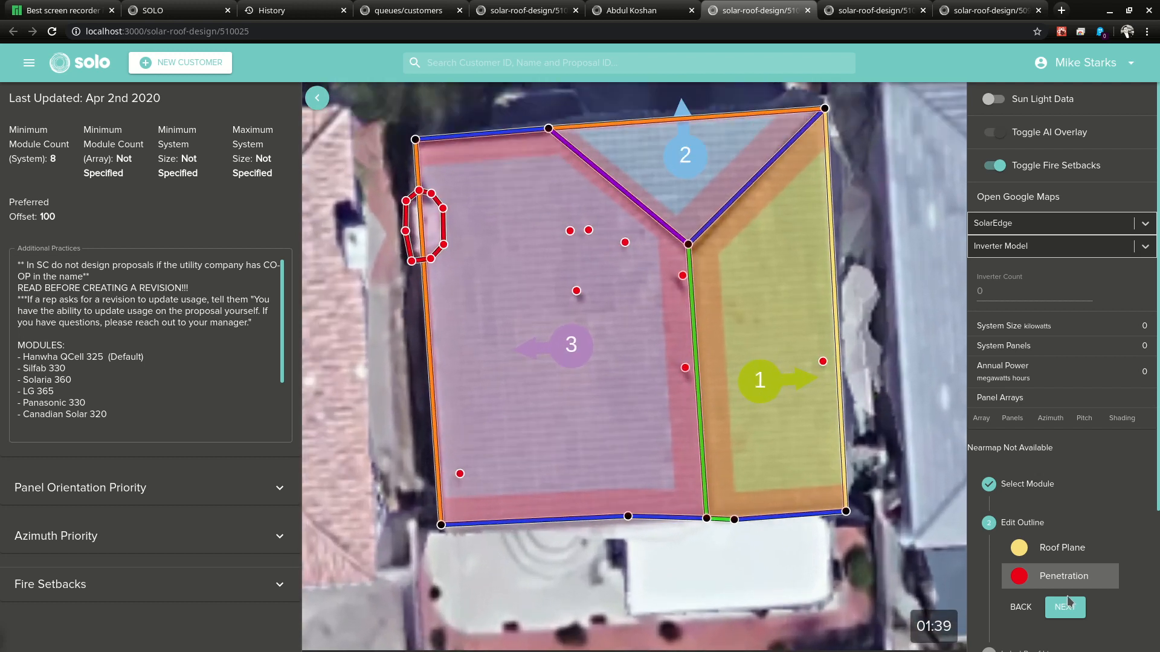
Step: Label the upper-right roof line as a hip
left_click(1065, 607)
scroll(1058, 582, "down", 2)
scroll(1060, 581, "down", 3)
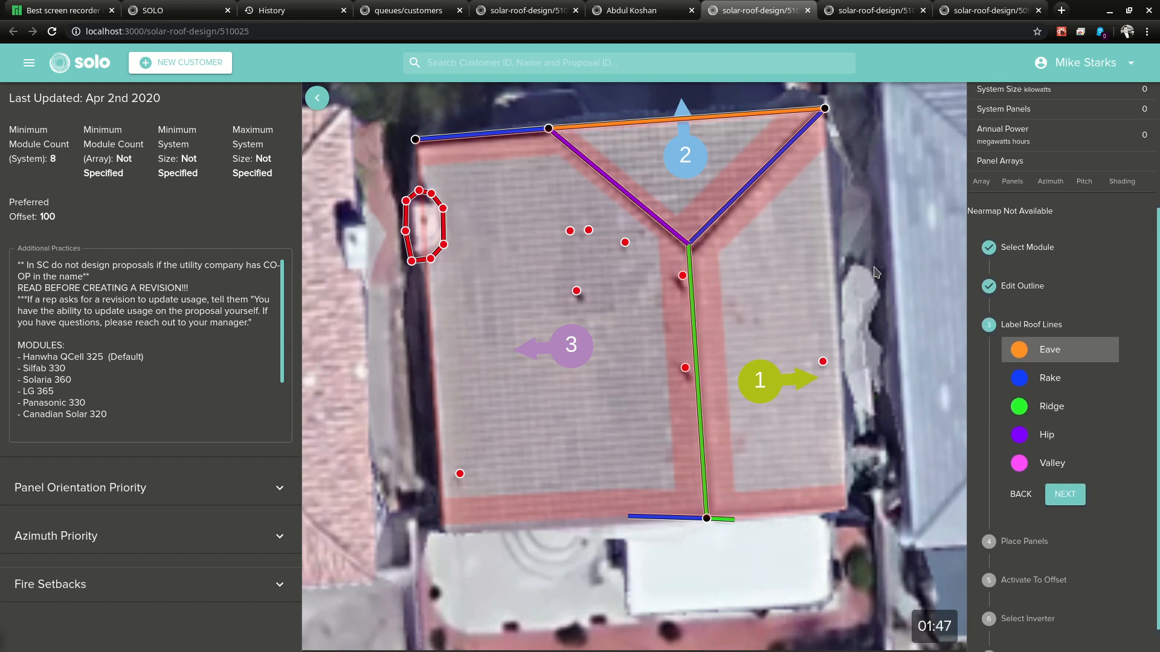
left_click(1086, 464)
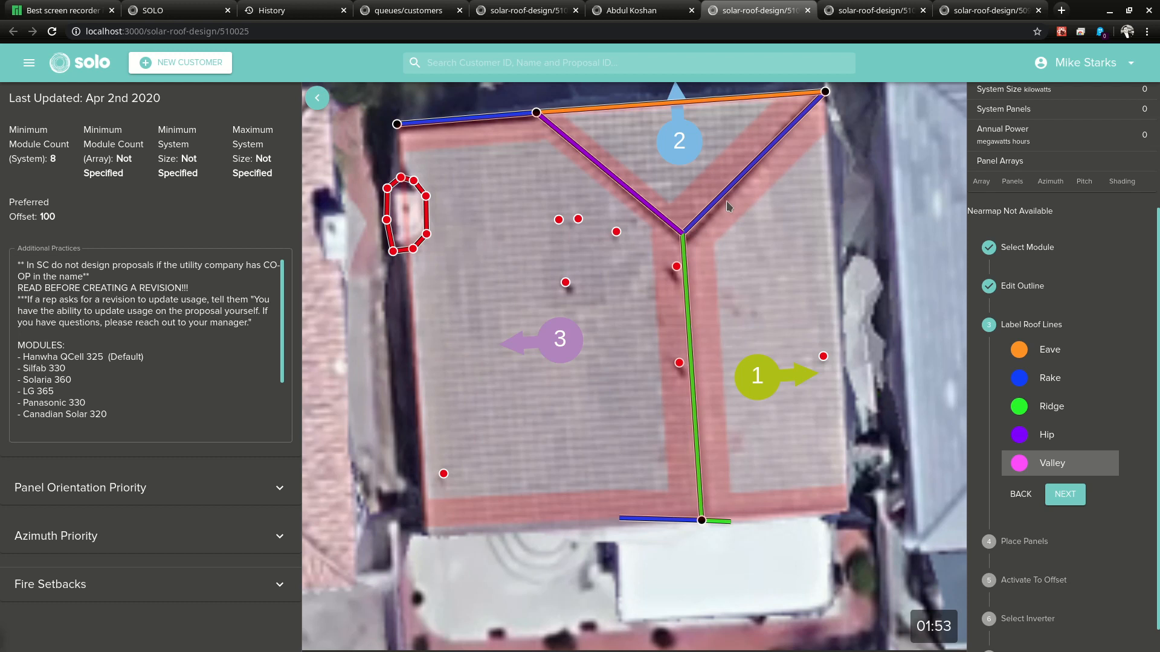
left_click(1046, 437)
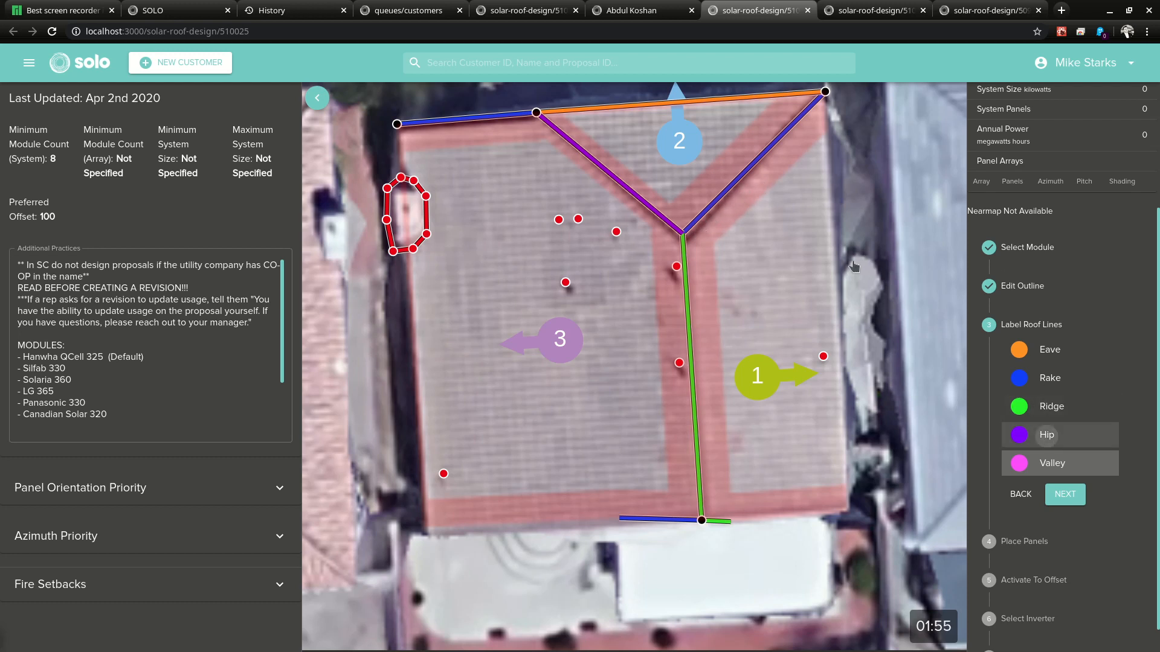
left_click(711, 214)
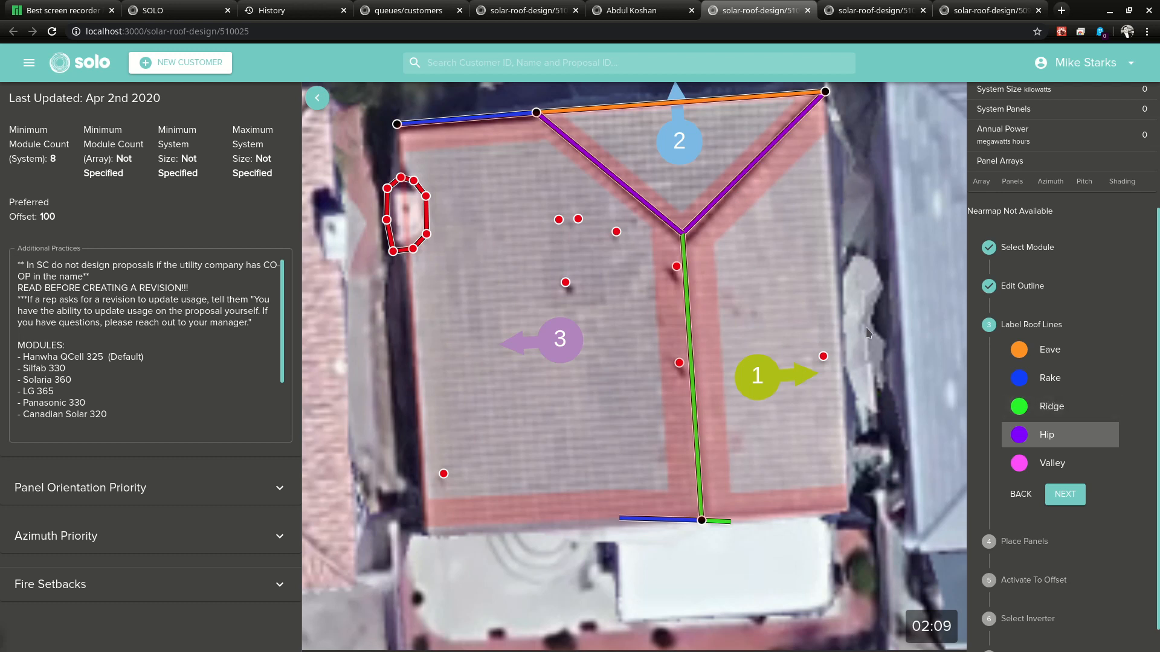
Step: Label the eaves and auto-place 65 panels totalling 19.825 kW
scroll(849, 341, "down", 1)
scroll(872, 380, "up", 1)
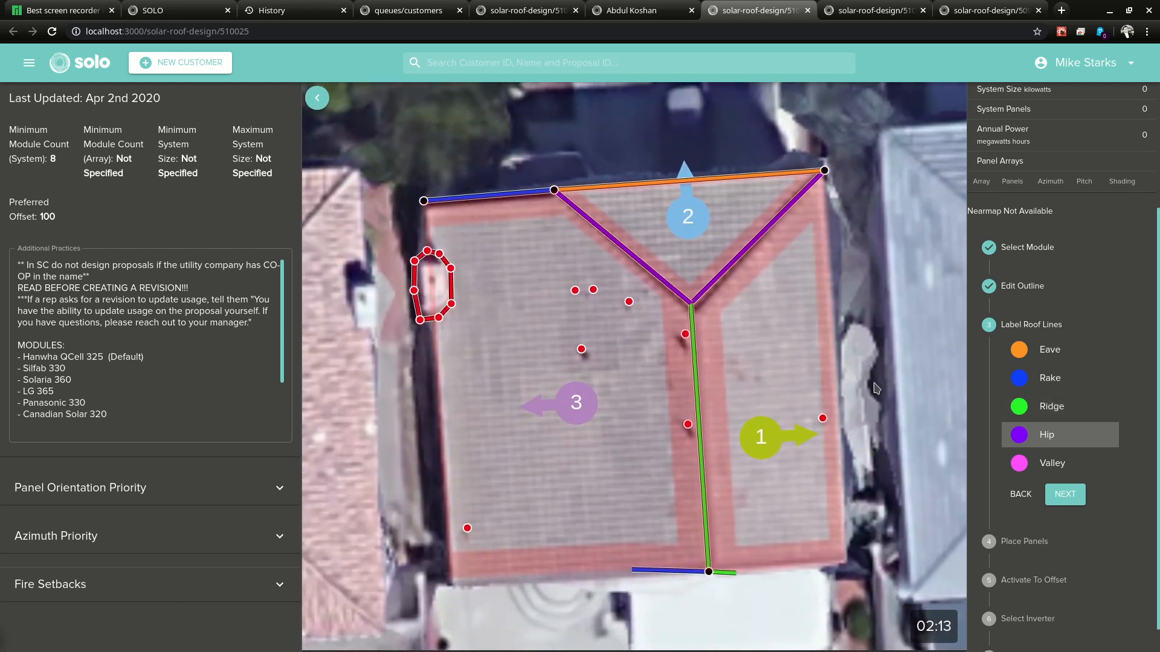
left_click(1038, 361)
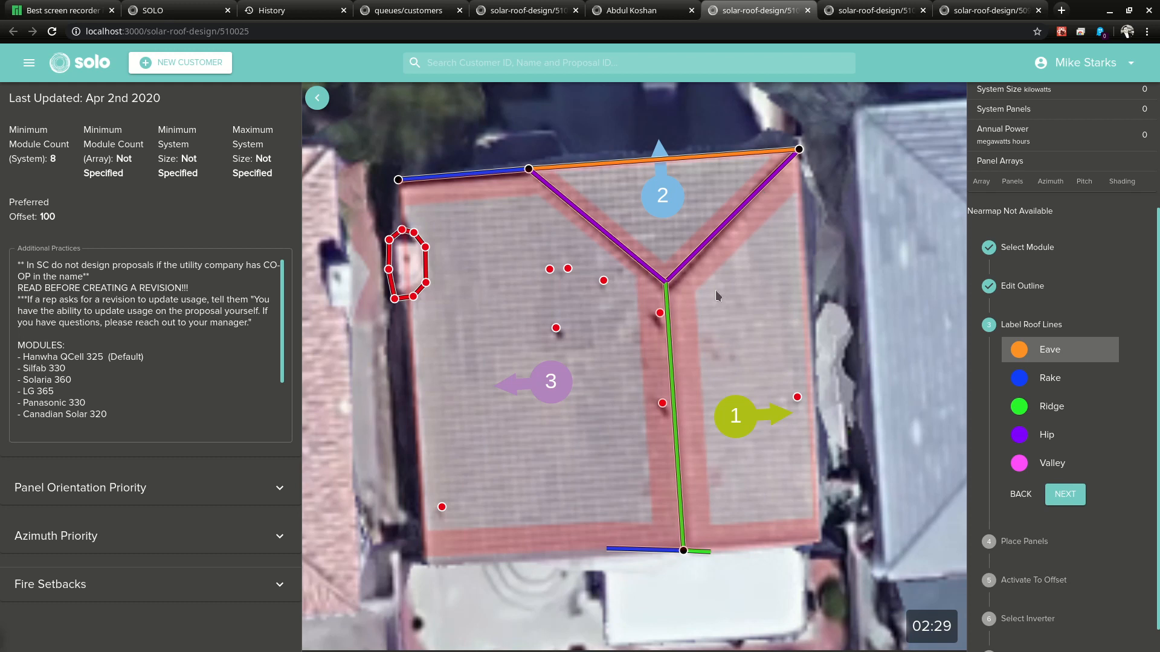
left_click(1065, 494)
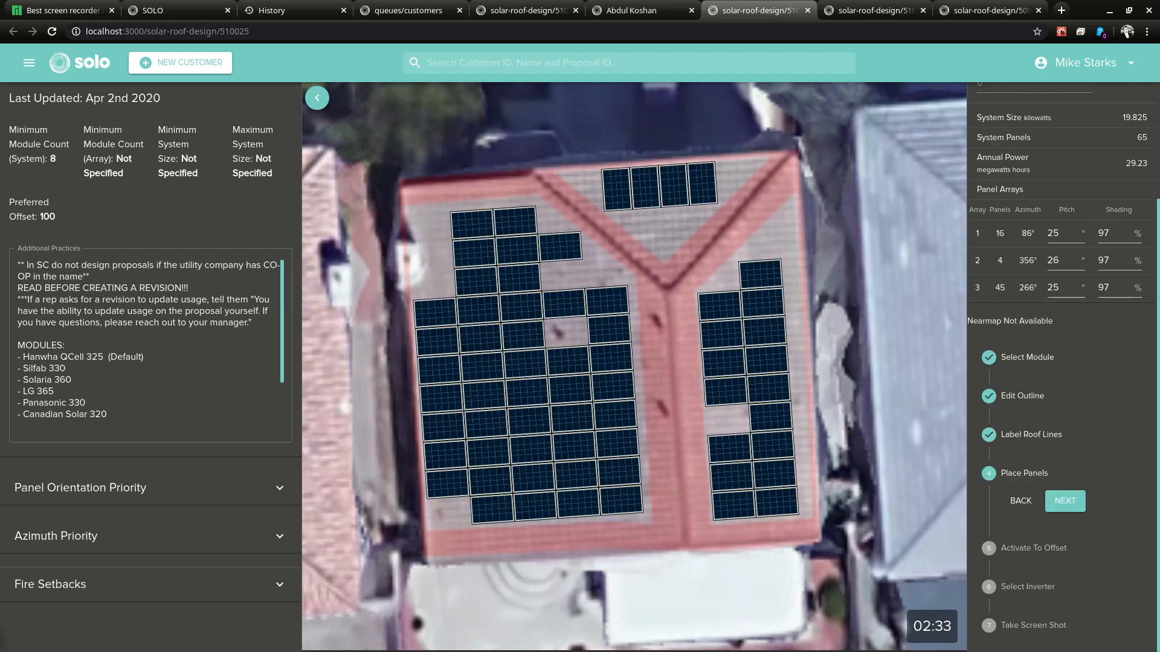
mouse_move(899, 371)
left_mouse_down()
mouse_move(911, 352)
mouse_move(915, 376)
left_mouse_up()
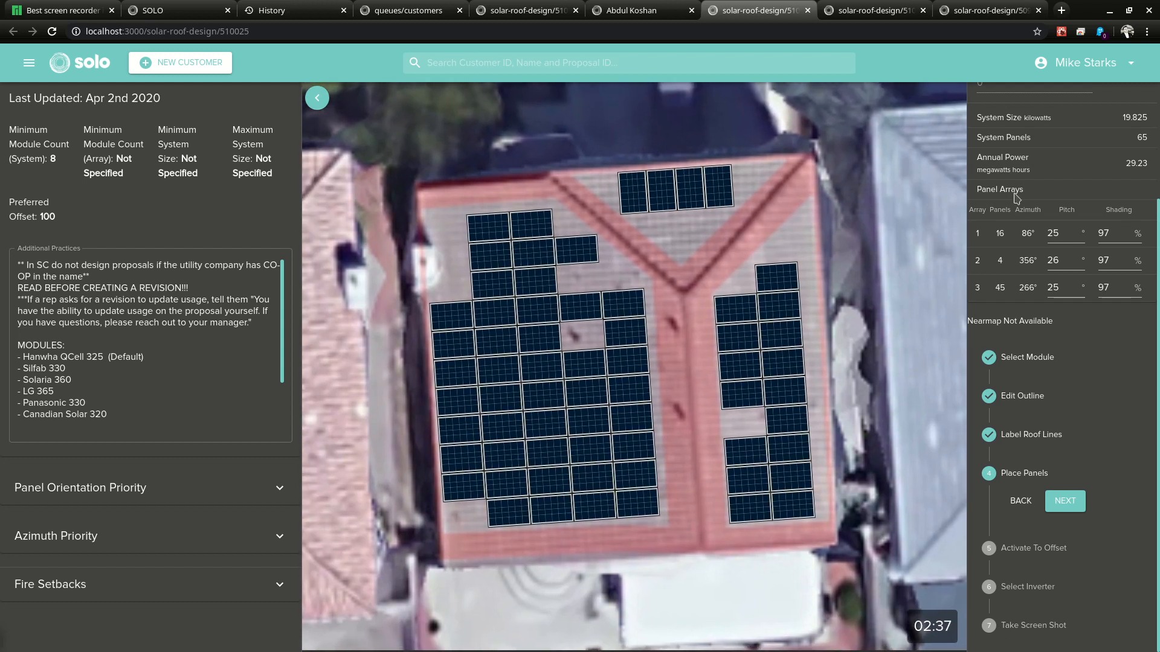
scroll(1035, 389, "up", 4)
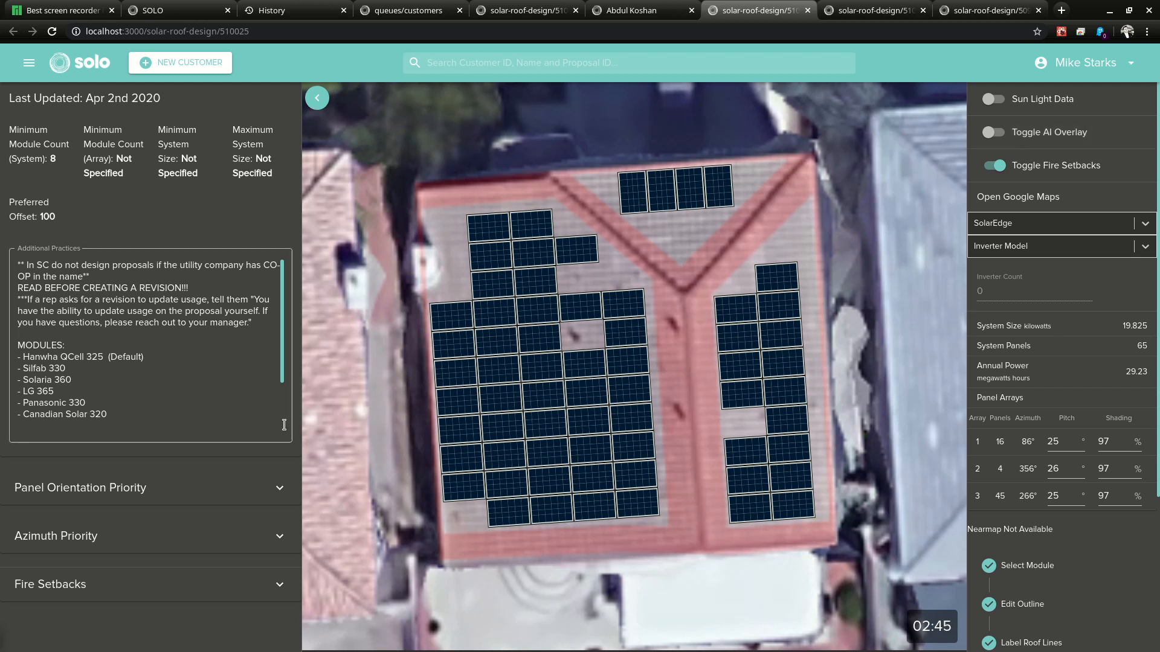
Step: Check the AI overlay, switch off Fire Setbacks, and accept the panel placement
left_click(987, 134)
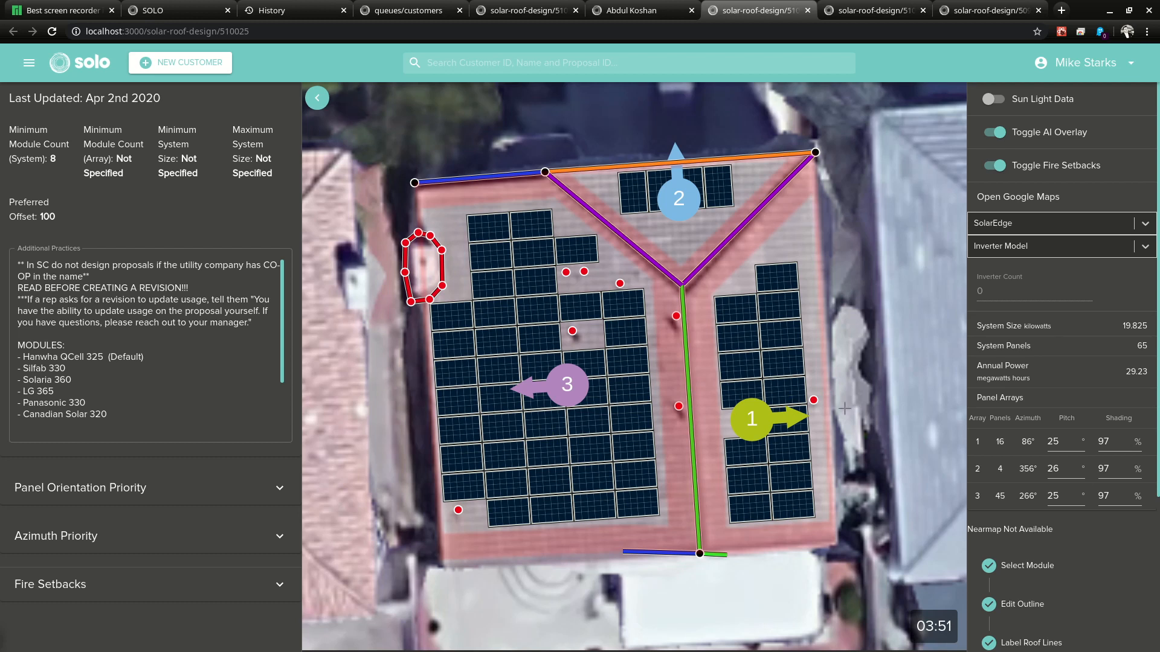
left_click(998, 166)
left_click(995, 132)
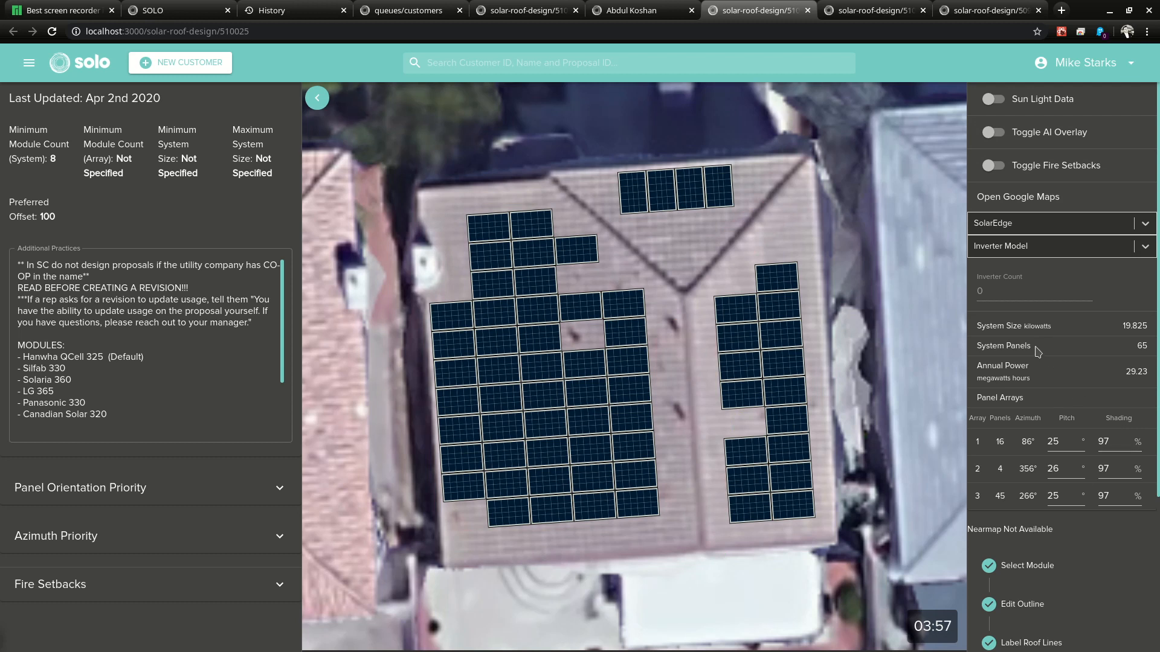
scroll(1037, 352, "down", 1)
scroll(1068, 331, "down", 5)
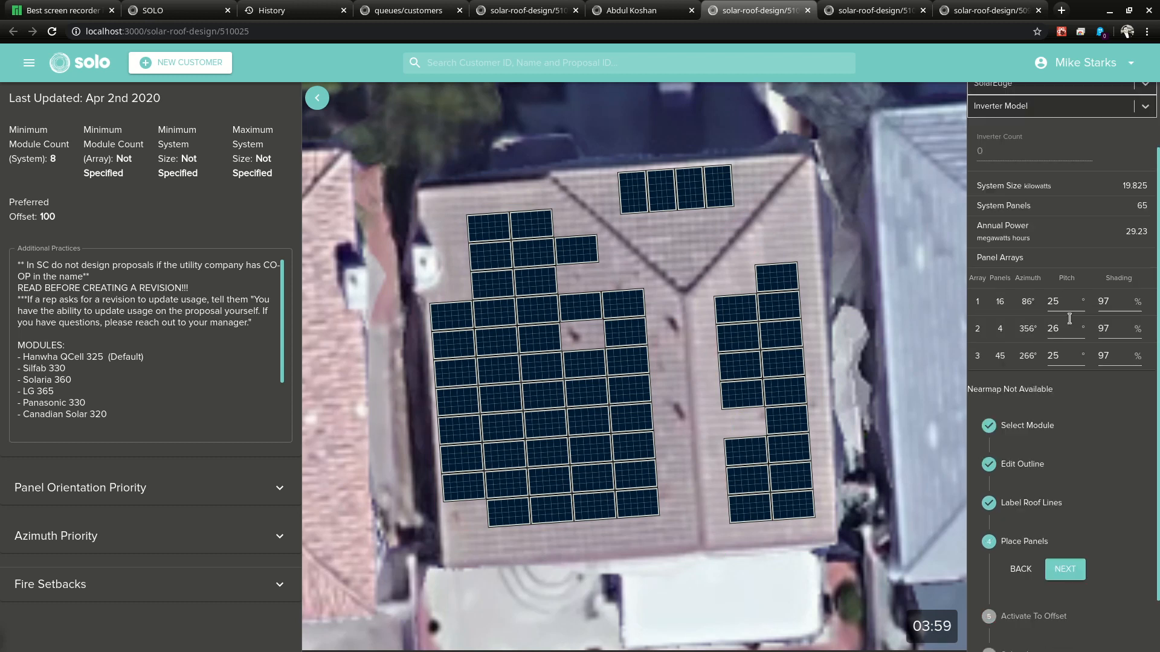
left_click(1075, 500)
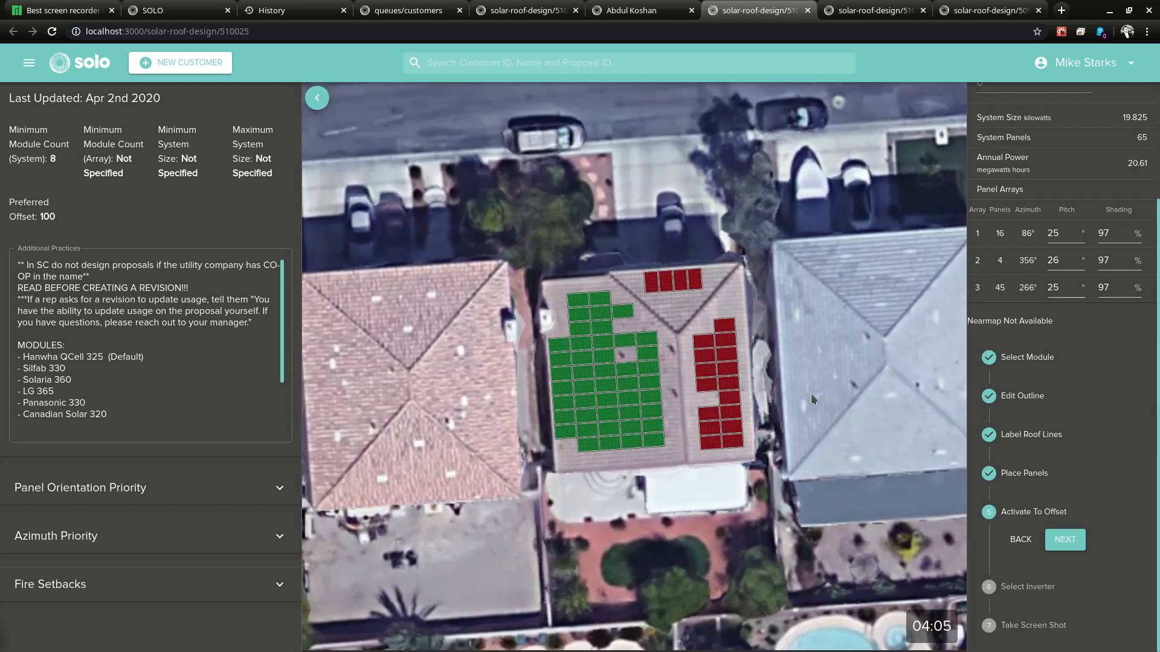
Step: Deactivate the upper and right-side panels, keeping the lower left-face block, then continue
scroll(1014, 175, "up", 6)
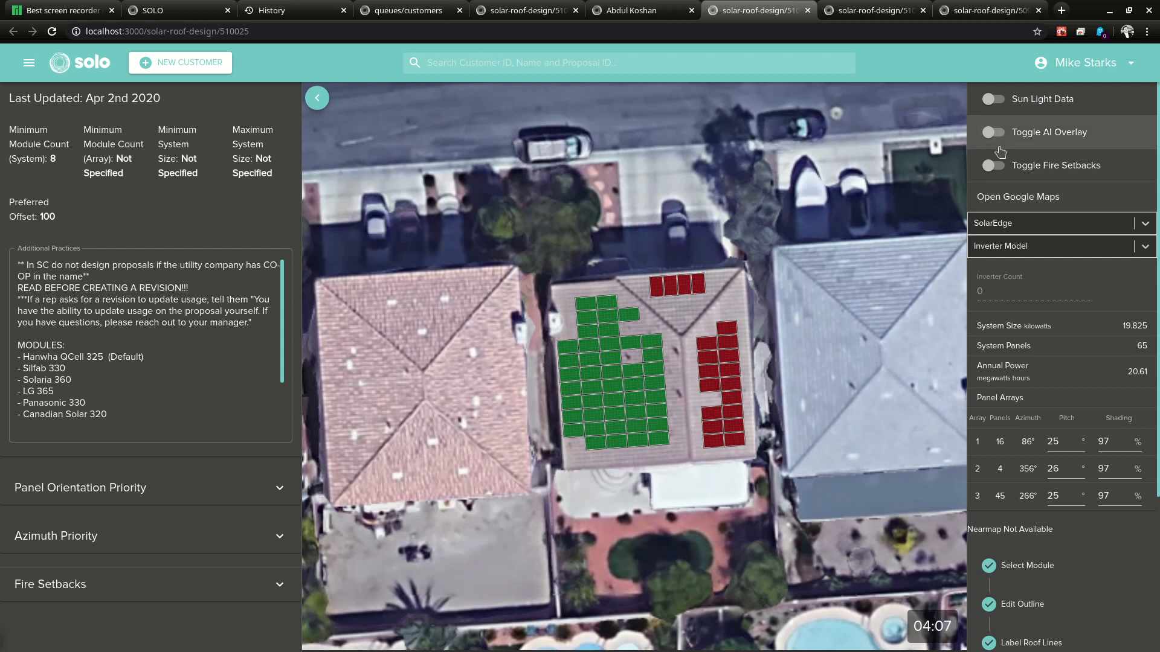
left_click_drag(59, 218, 6, 201)
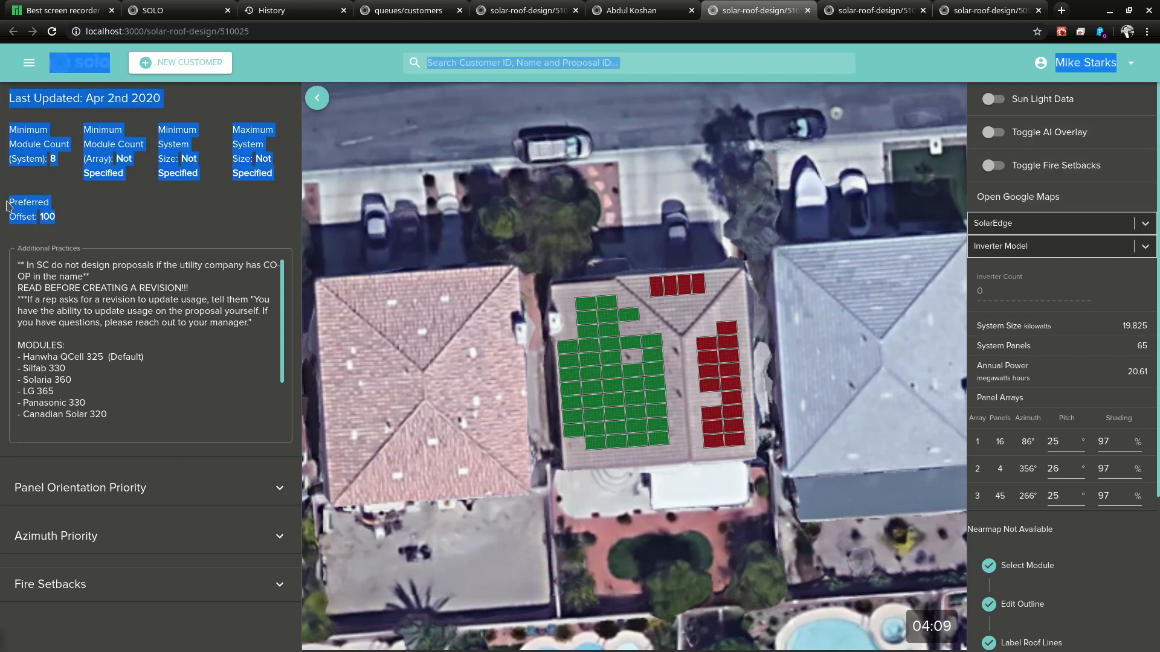
scroll(701, 426, "up", 1)
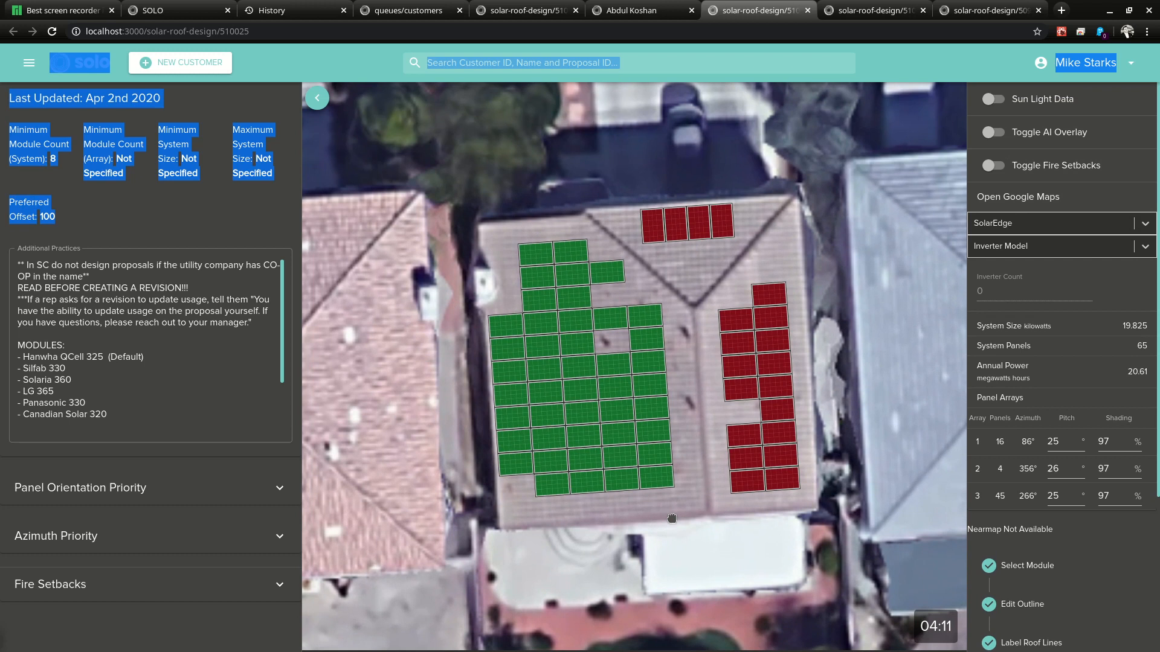
scroll(1067, 487, "down", 3)
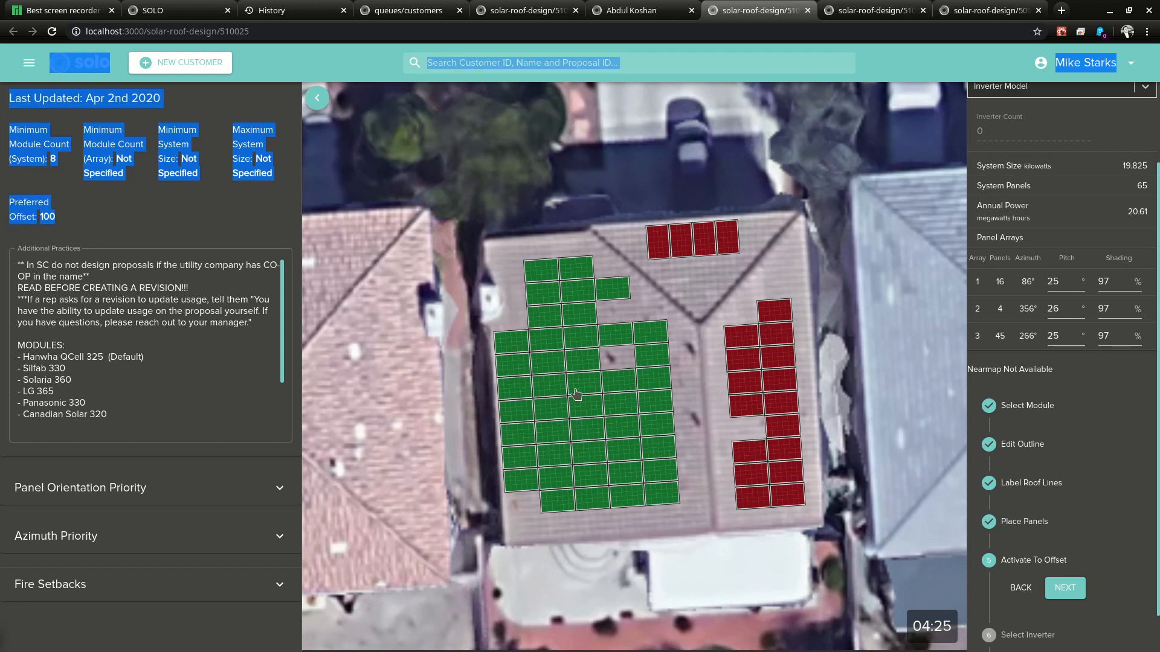
scroll(652, 449, "up", 1)
scroll(559, 417, "down", 1)
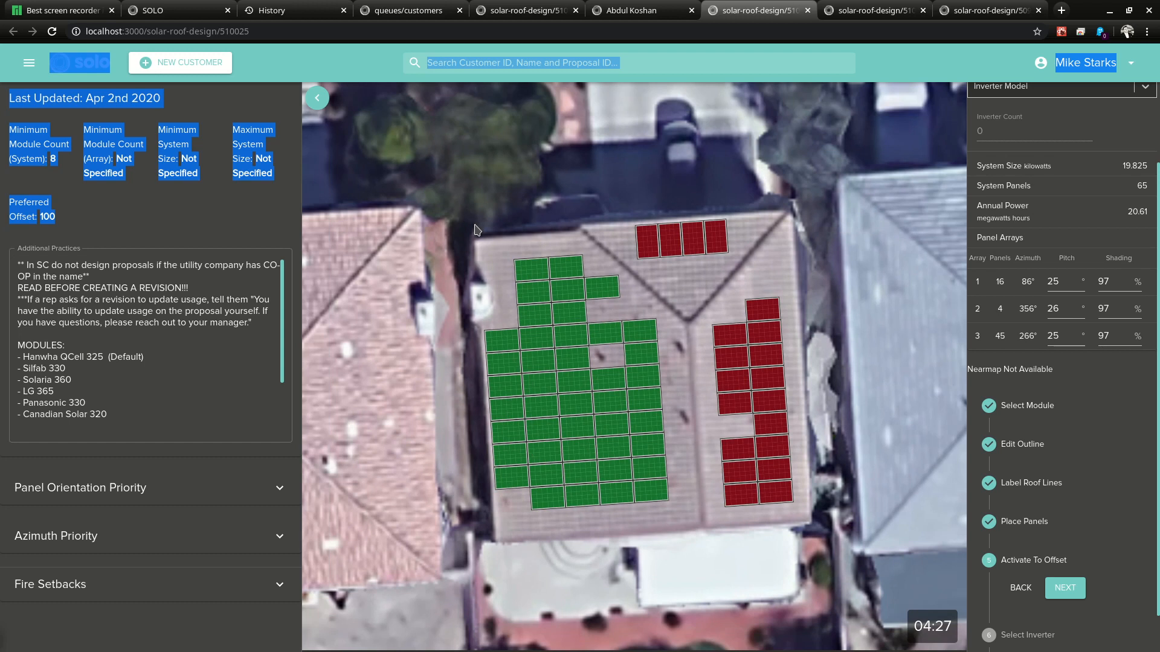
mouse_move(526, 272)
left_mouse_down()
mouse_move(564, 274)
mouse_move(541, 293)
mouse_move(588, 297)
mouse_move(521, 336)
mouse_move(639, 331)
left_mouse_up()
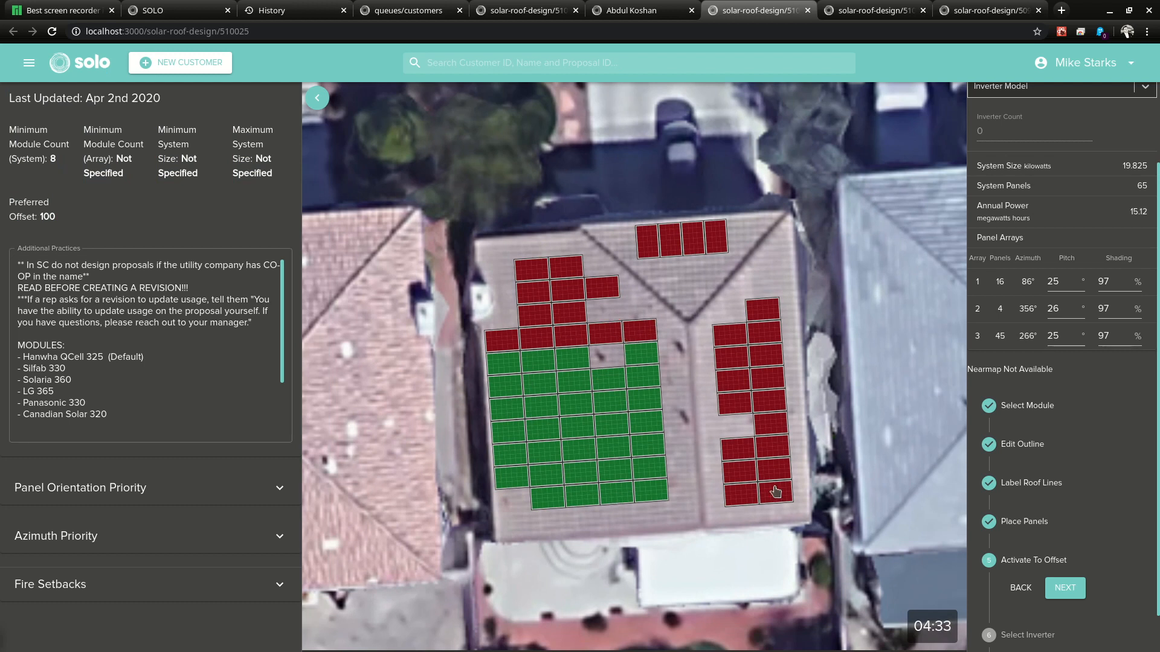
left_click_drag(57, 216, 20, 216)
scroll(792, 445, "down", 1)
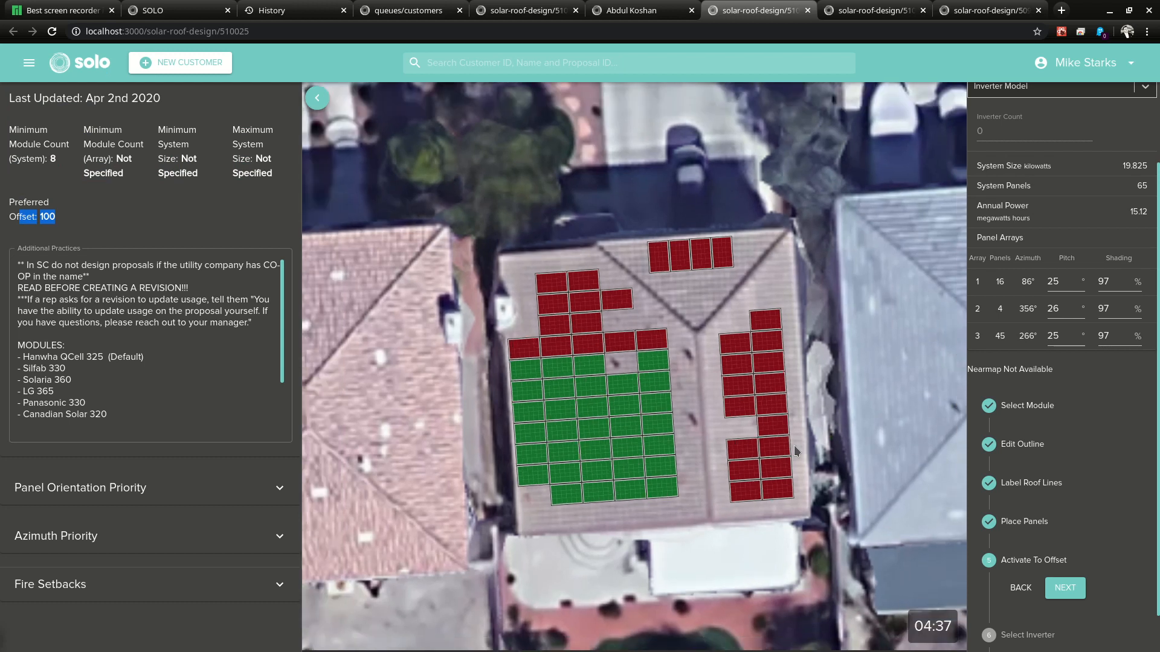
left_click(1065, 588)
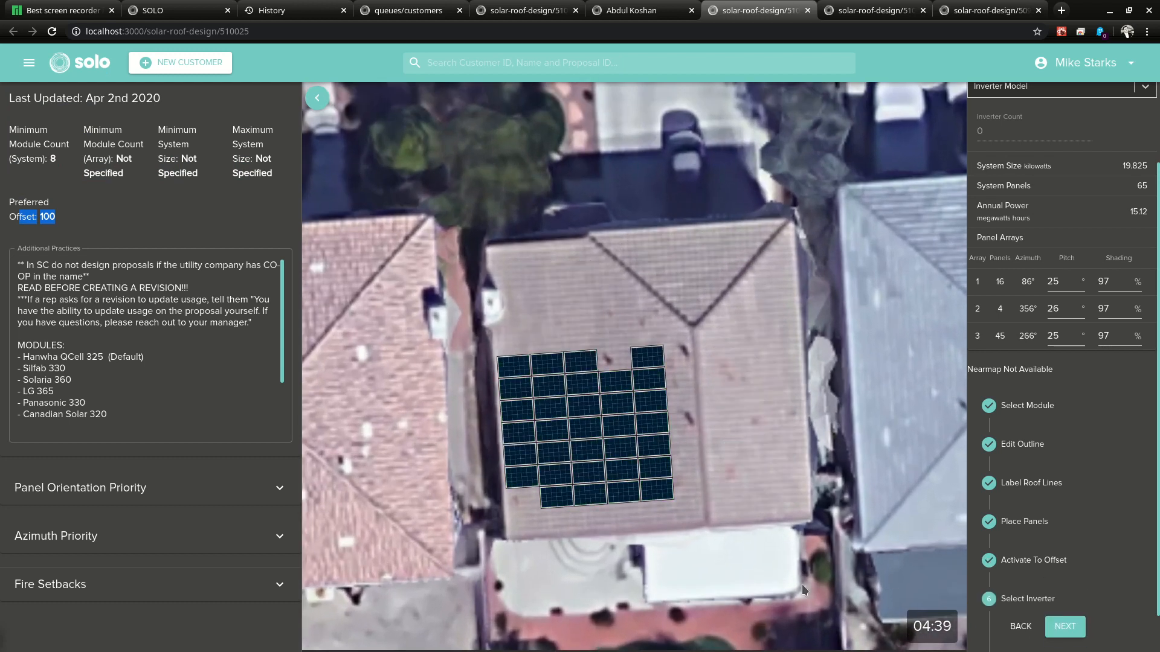
Step: Set the inverter to one SolarEdge SE7600H-US
scroll(1063, 392, "up", 3)
left_click(1036, 181)
left_click(993, 204)
left_click(1035, 198)
left_click(1063, 293)
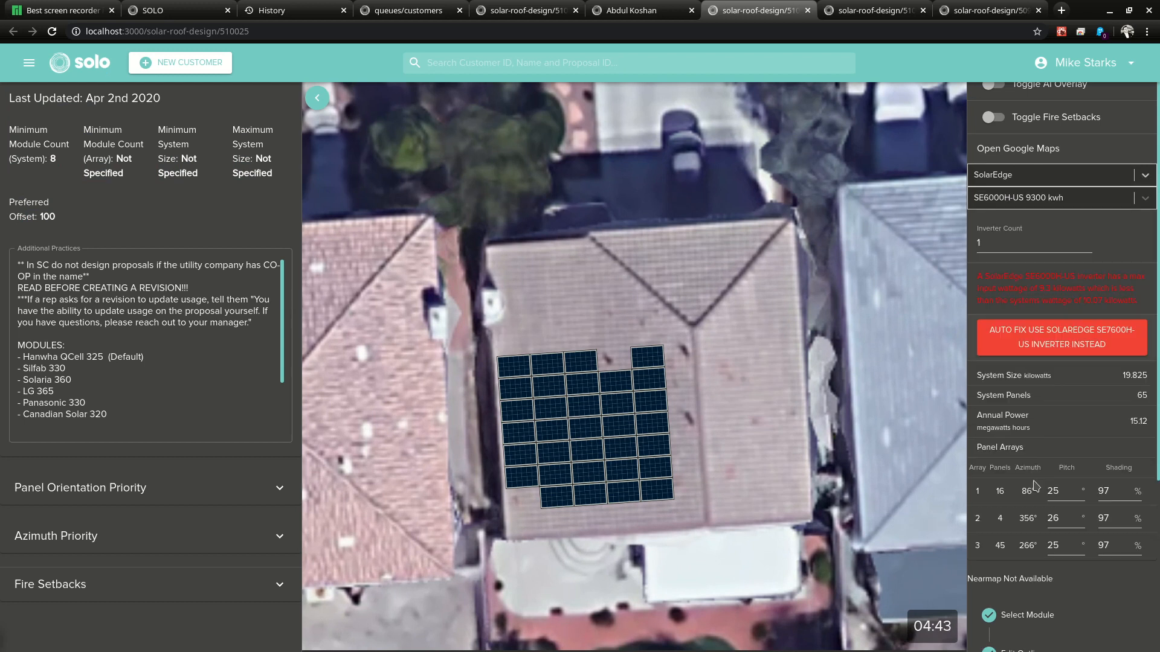
left_click(1101, 338)
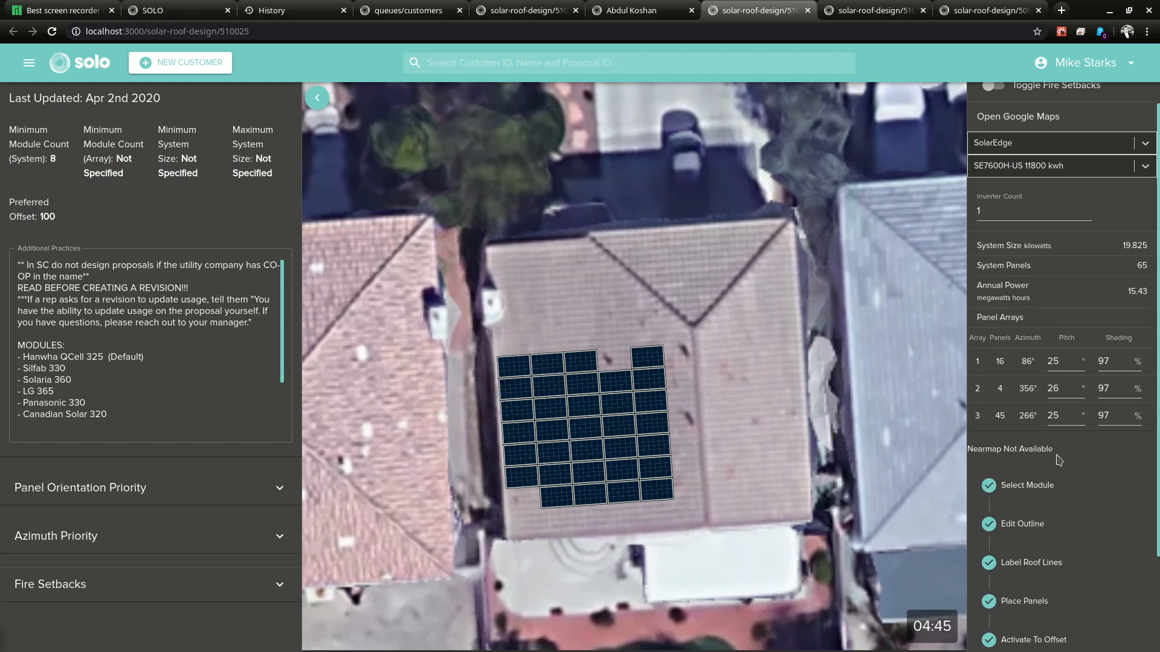
scroll(1067, 481, "down", 4)
Step: Advance to the Take Screen Shot step and save a screenshot of the design
left_click(1069, 583)
scroll(1066, 585, "down", 2)
left_click(1053, 623)
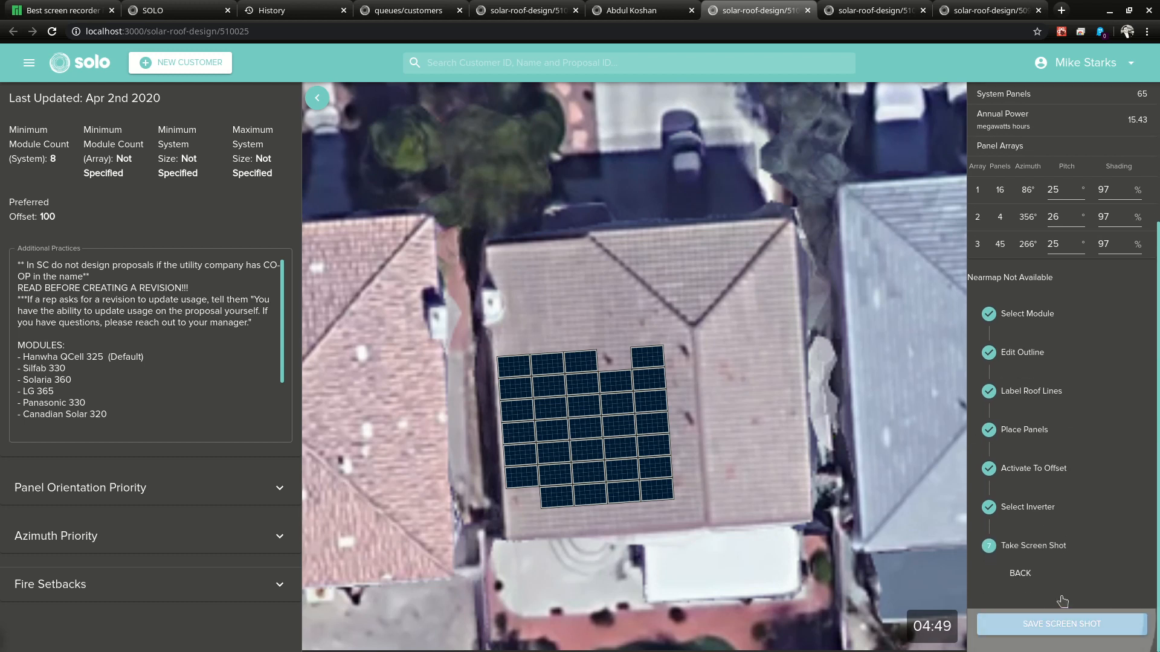
Step: Save the proposal on its admin page, then return to the roof design
left_click(640, 10)
scroll(135, 528, "down", 3)
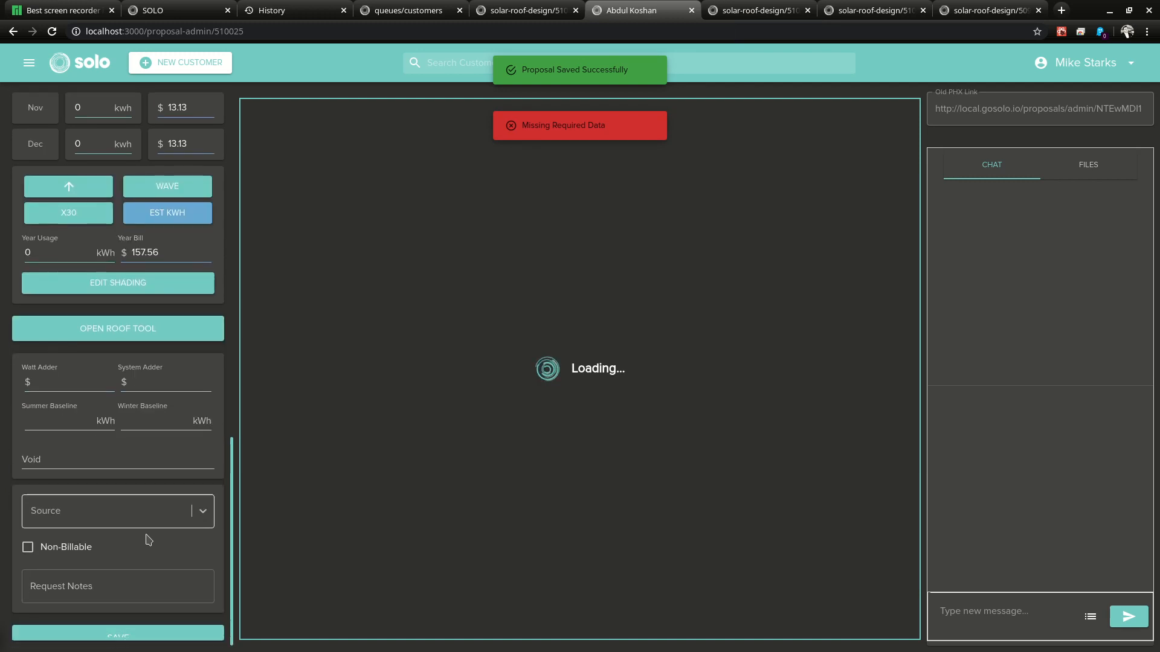
left_click(158, 639)
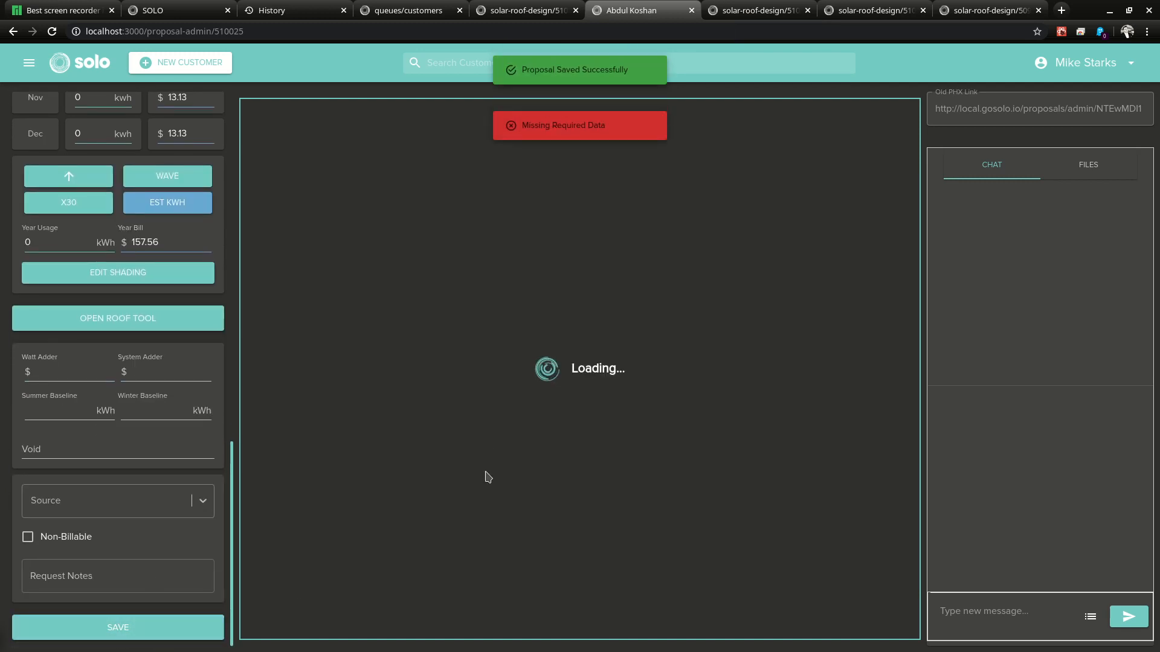
left_click(758, 11)
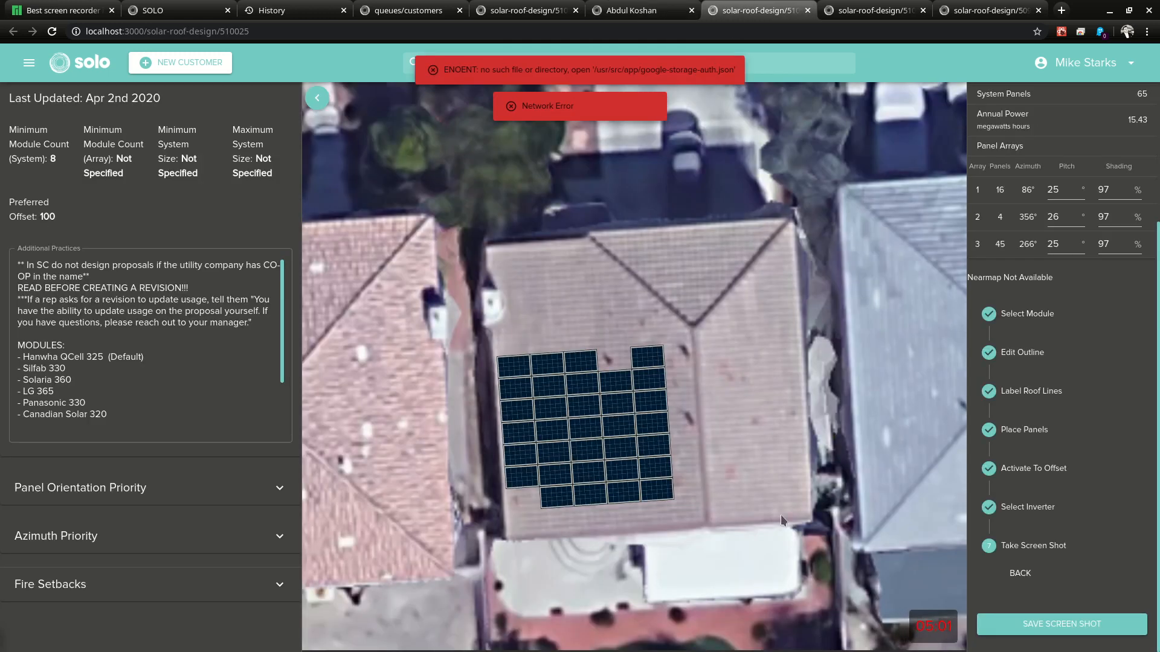
scroll(734, 481, "up", 3)
scroll(732, 479, "down", 2)
left_click_drag(751, 284, 778, 313)
scroll(766, 369, "down", 2)
scroll(761, 409, "up", 3)
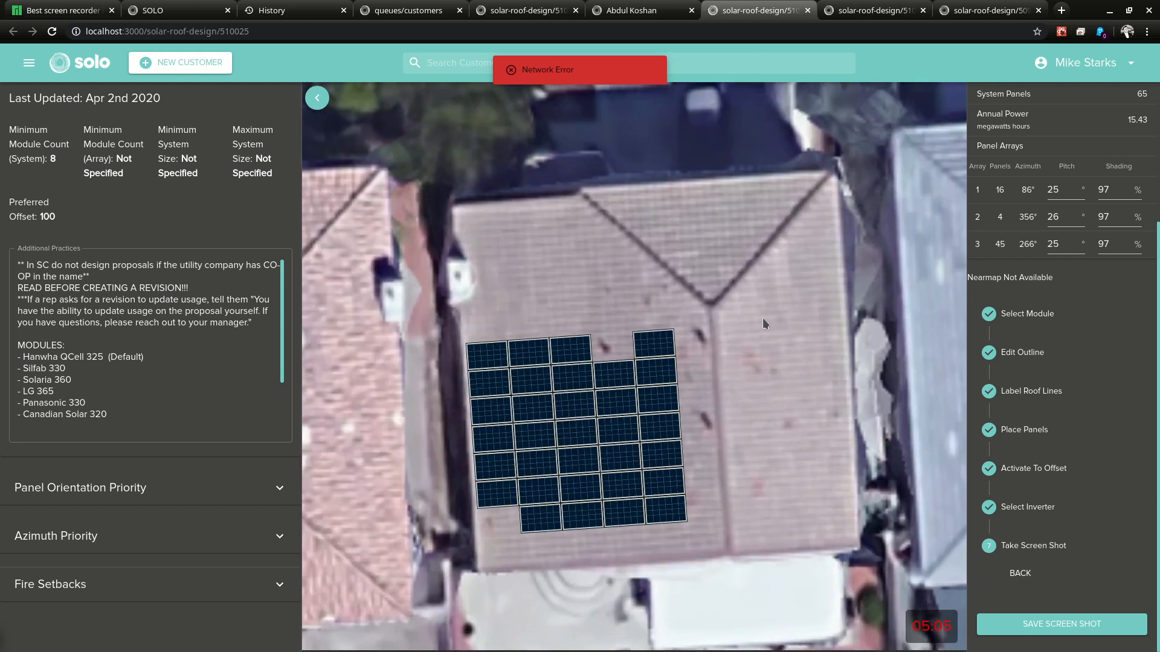
Step: Restart the roof design, overwriting the saved one, with Canadian Solar 305w modules, and reach Label Roof Lines
left_click(52, 30)
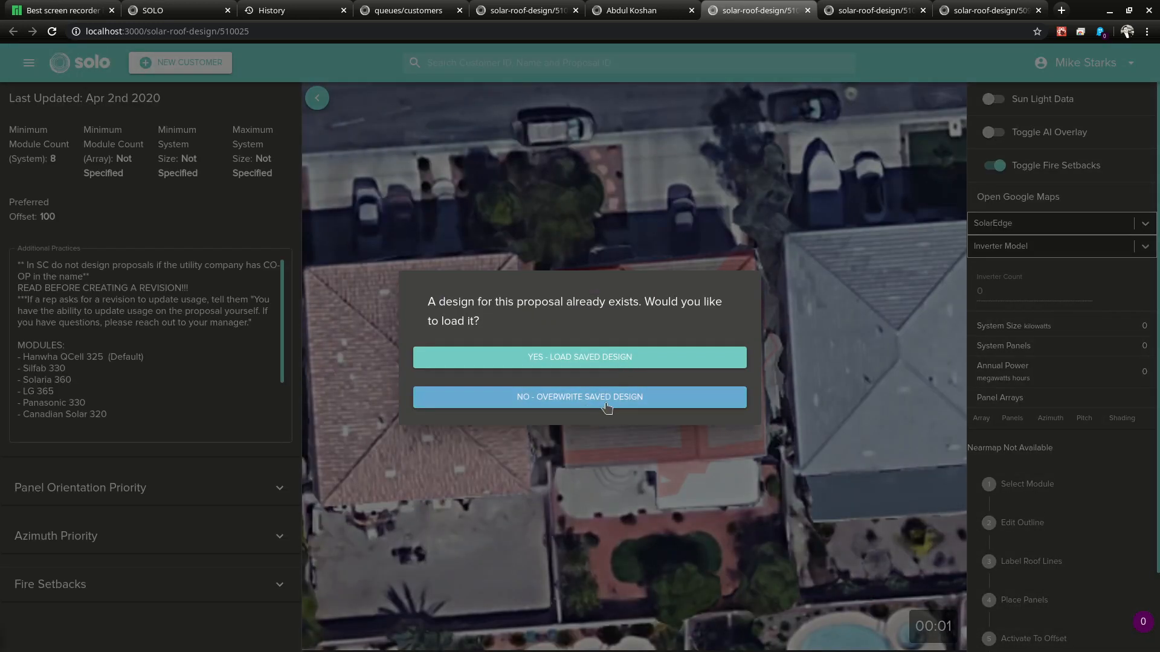
left_click(607, 399)
left_click(544, 189)
left_click(550, 217)
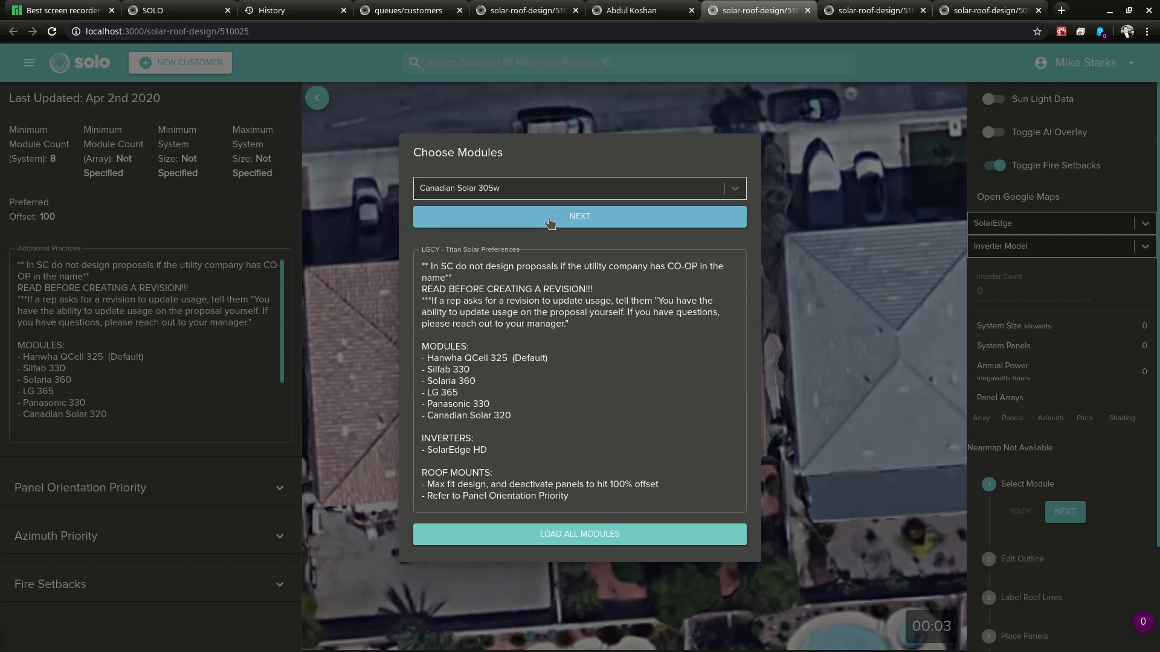
left_click(550, 218)
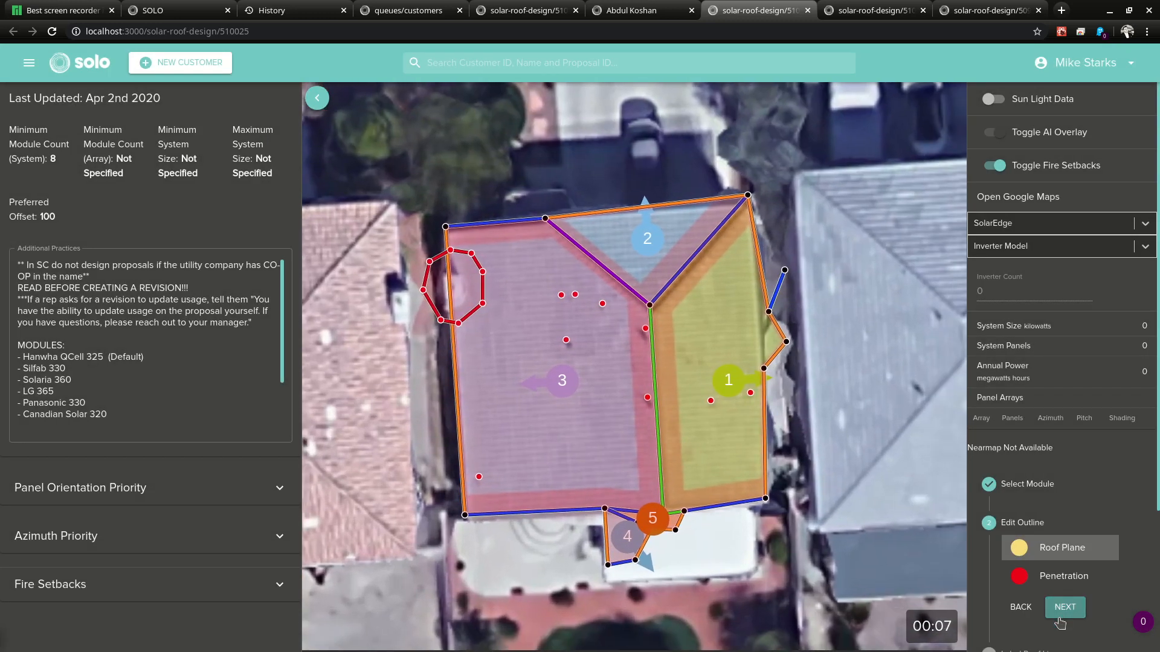
left_click(1064, 607)
scroll(1073, 580, "down", 3)
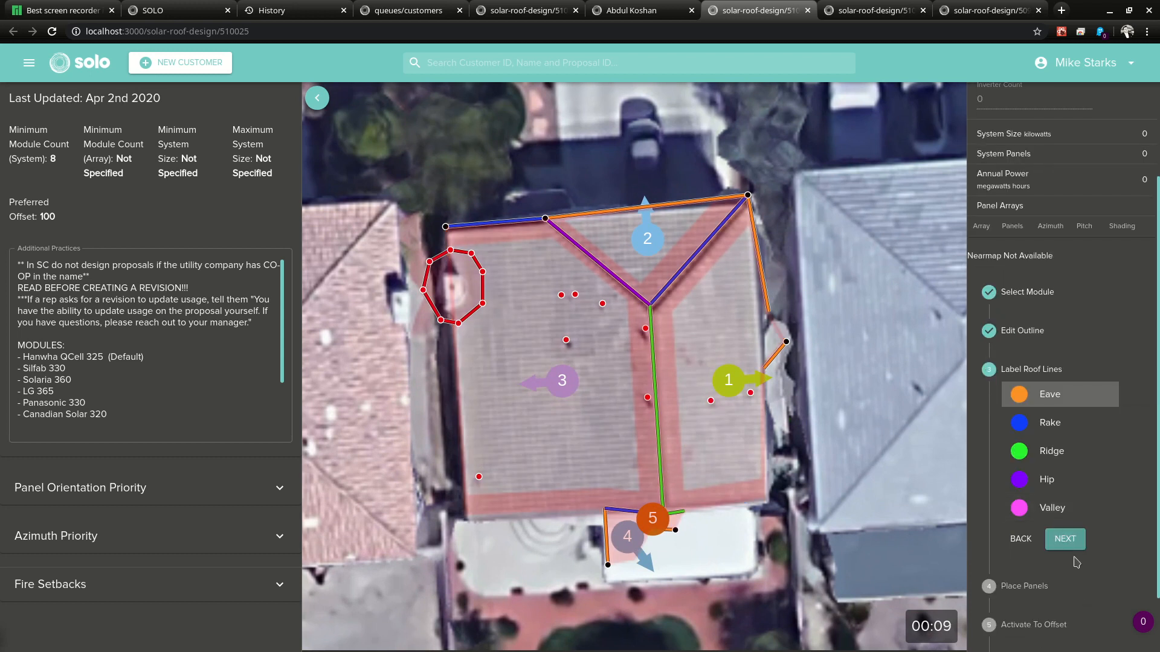
Step: Accept the roof lines to auto-place 63 panels (19.215 kW) in arrays of 16, 3 and 44
left_click(1066, 540)
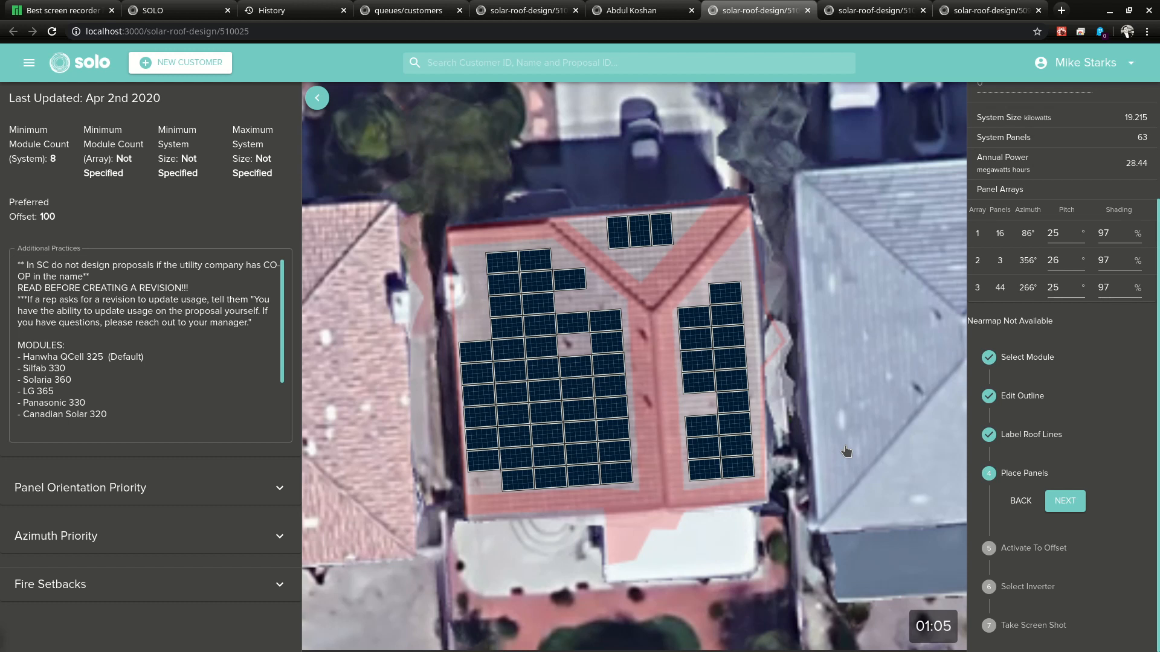
scroll(693, 414, "down", 1)
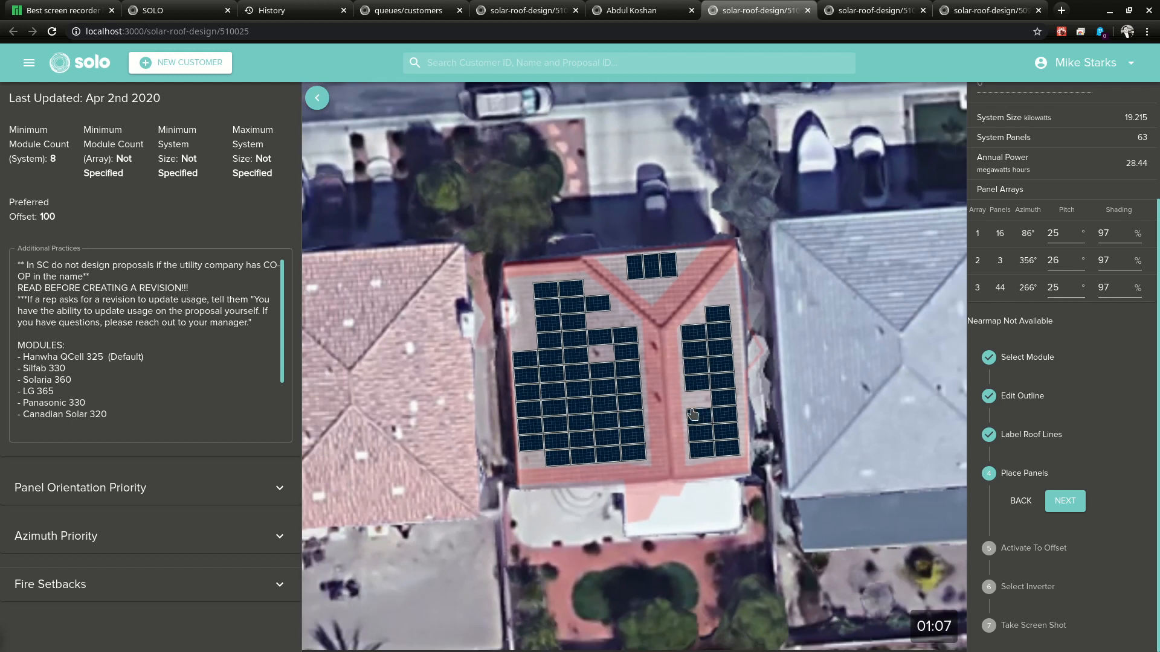
scroll(692, 465, "down", 1)
scroll(691, 465, "up", 1)
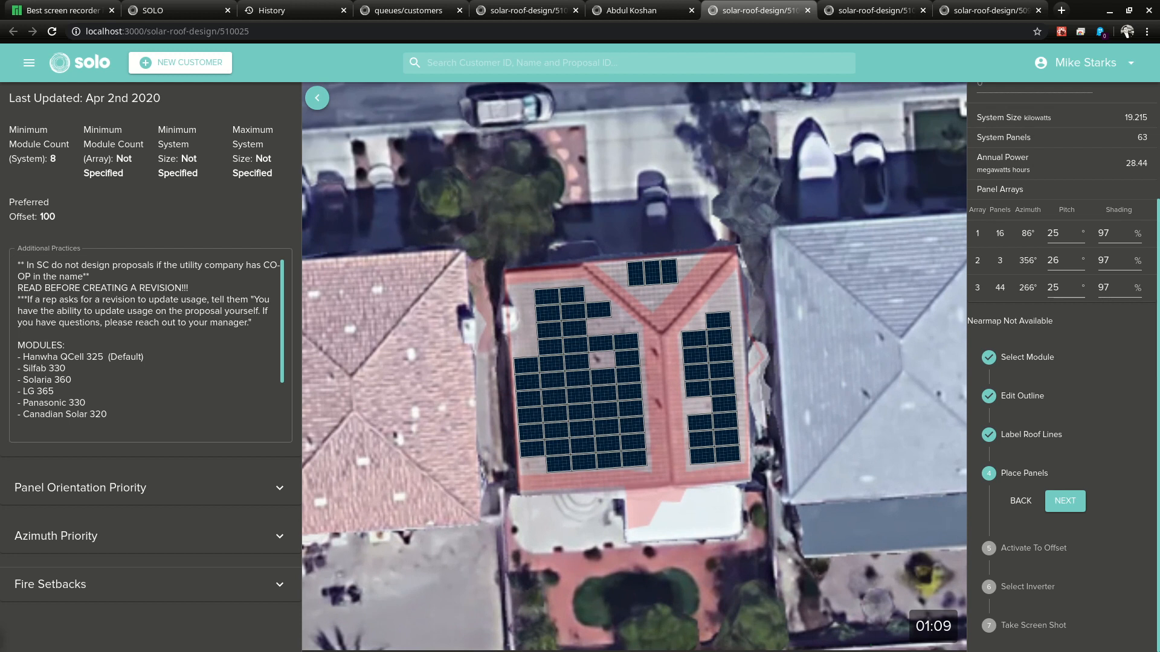